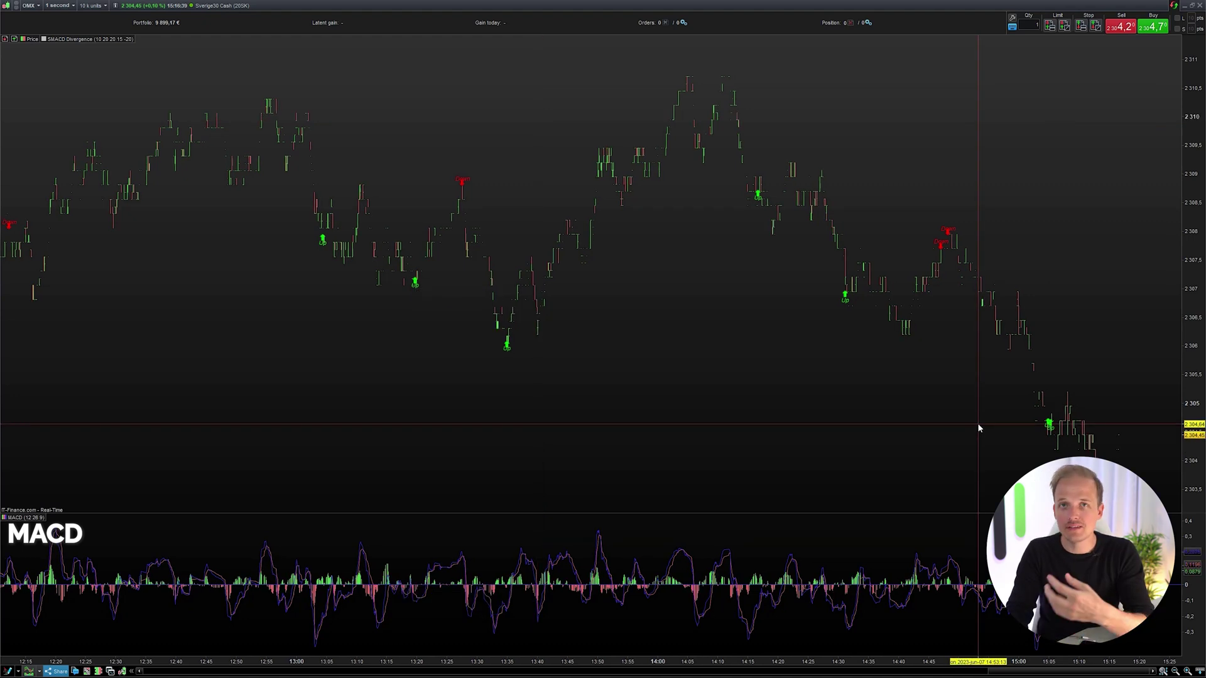
Add the SMACD indicator to the Sverige30 Cash chart, keeping its default settings.
mouse_move(978, 428)
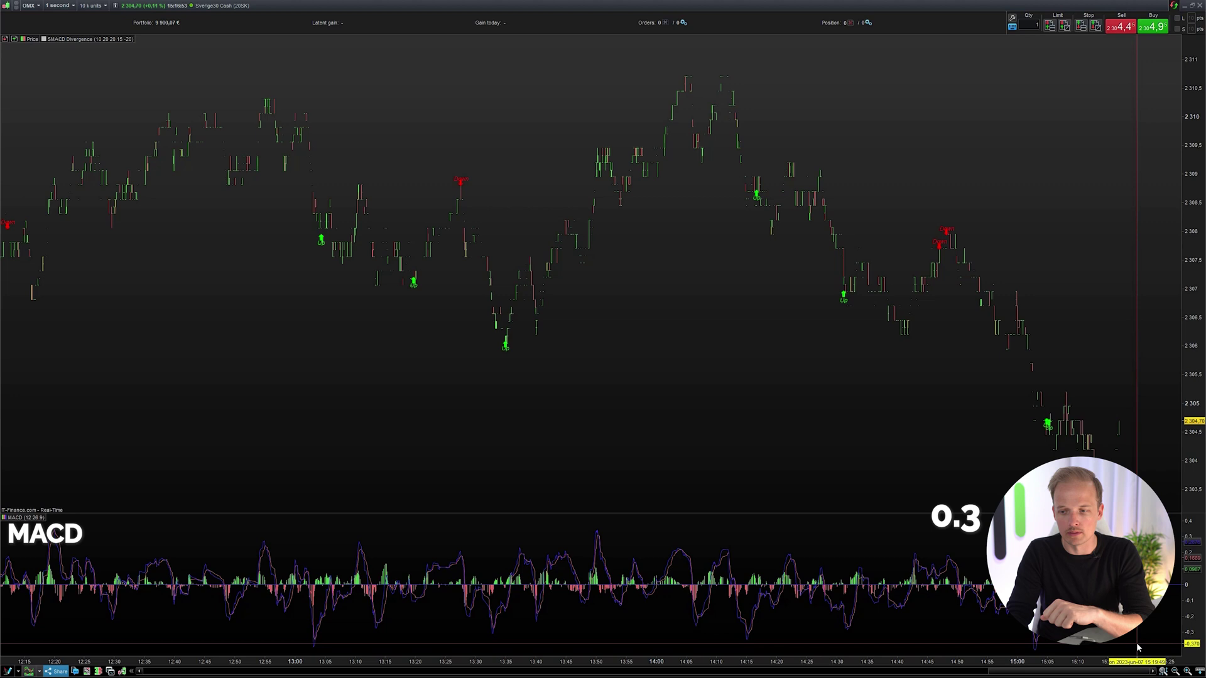
mouse_move(1128, 647)
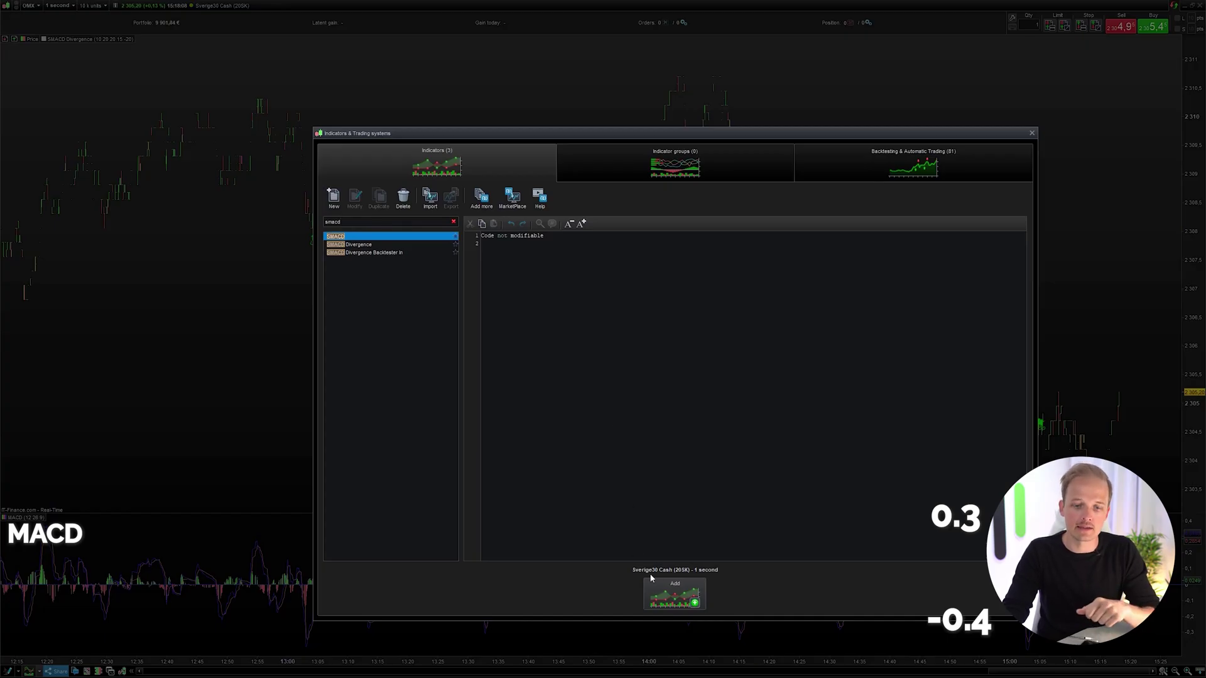
click(661, 585)
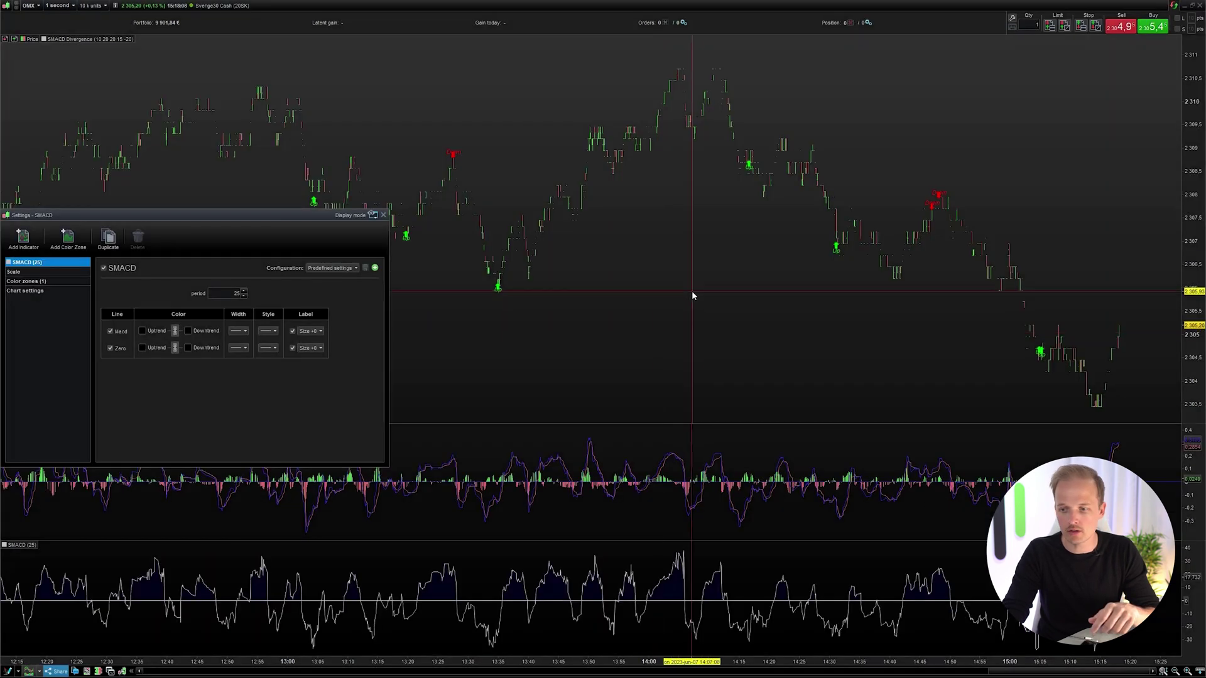
click(383, 215)
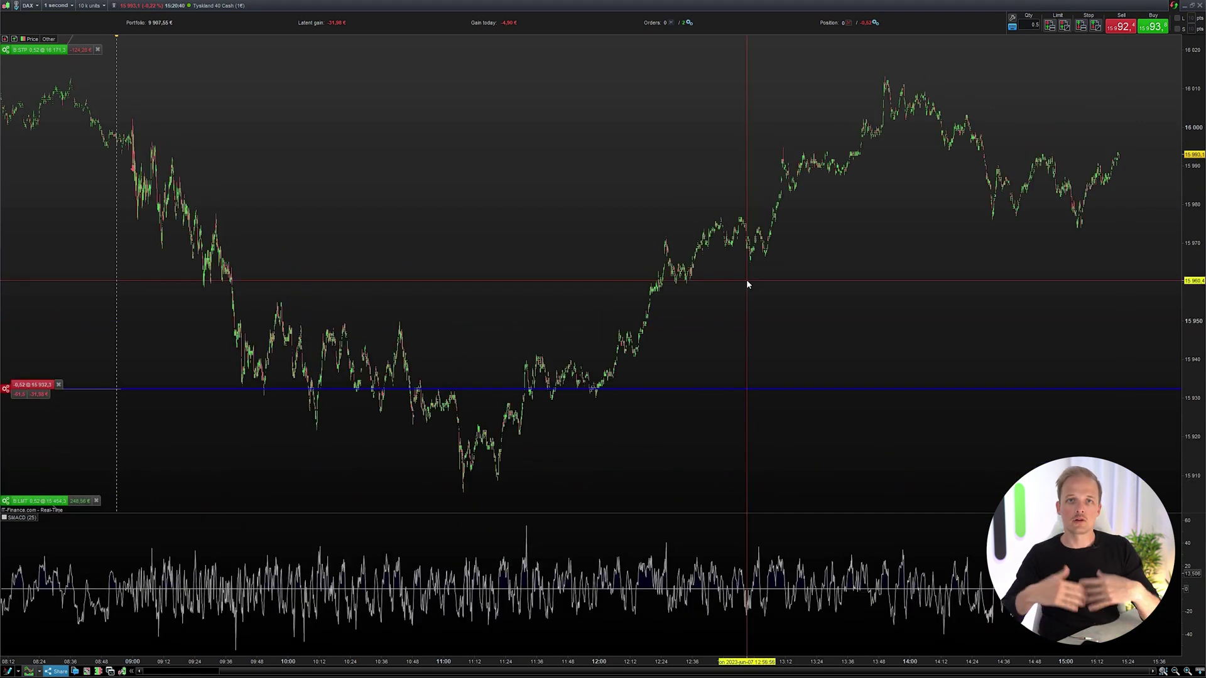
Draw trend lines connecting the lows near 14:30 and 15:05, one on the price and one on the SMACD curve.
mouse_move(746, 280)
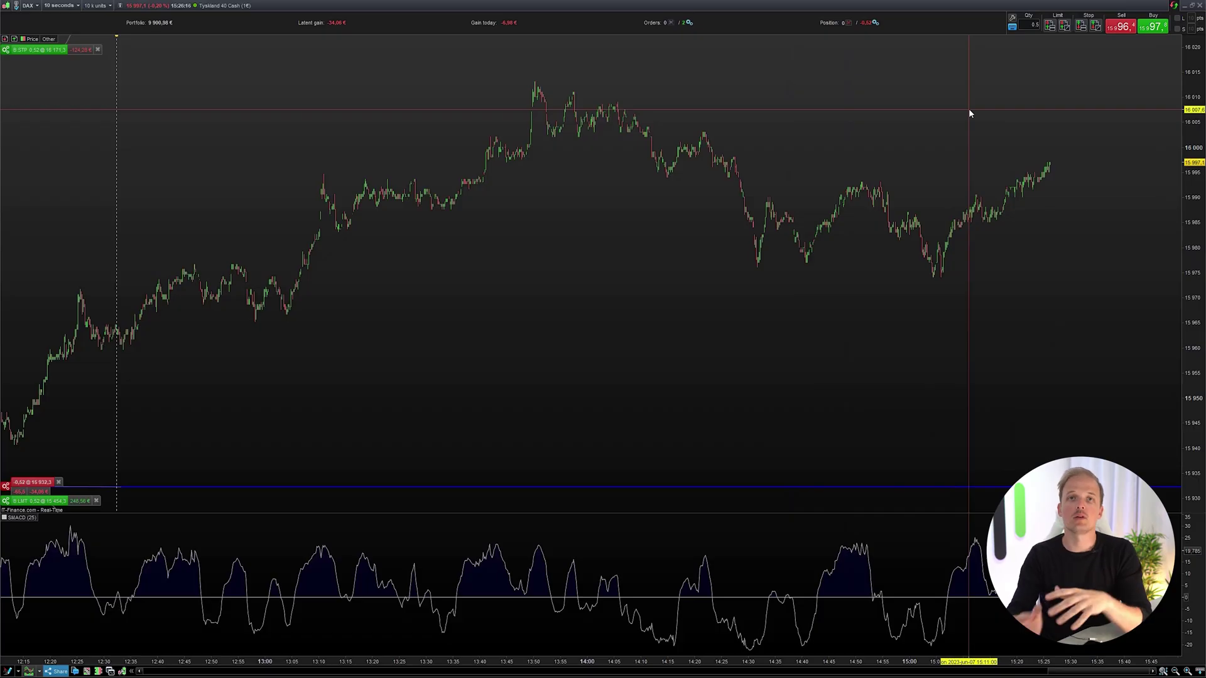
mouse_move(969, 110)
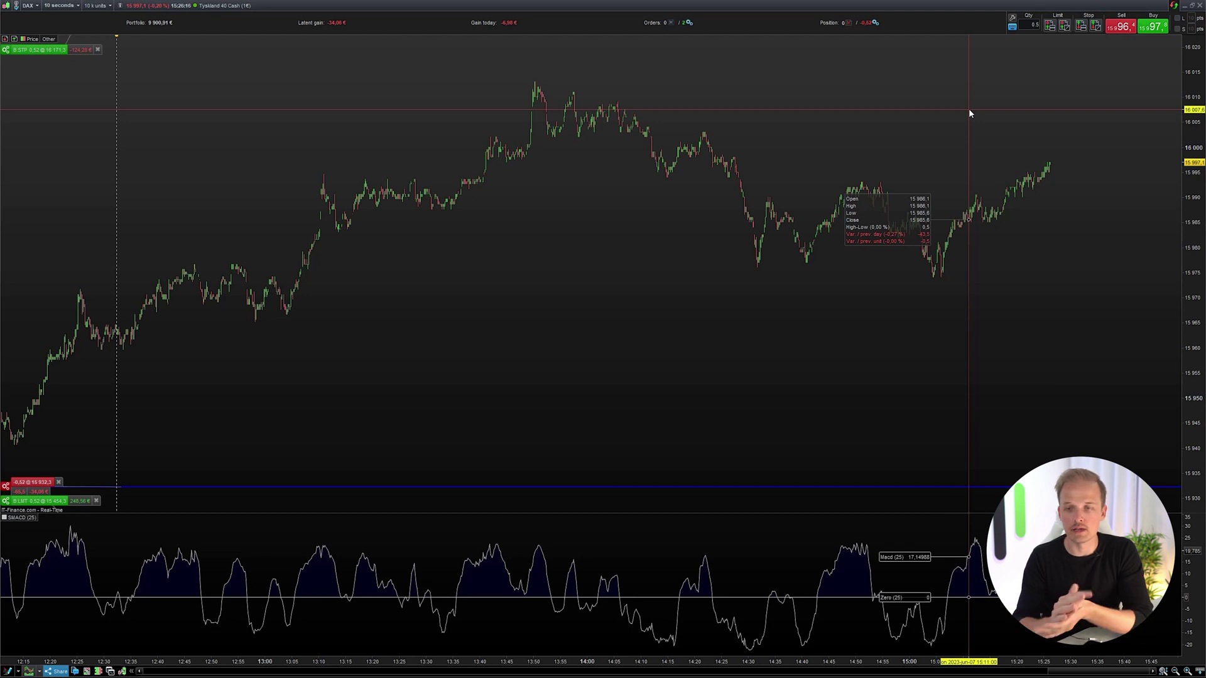
drag(1051, 274, 939, 285)
mouse_move(919, 284)
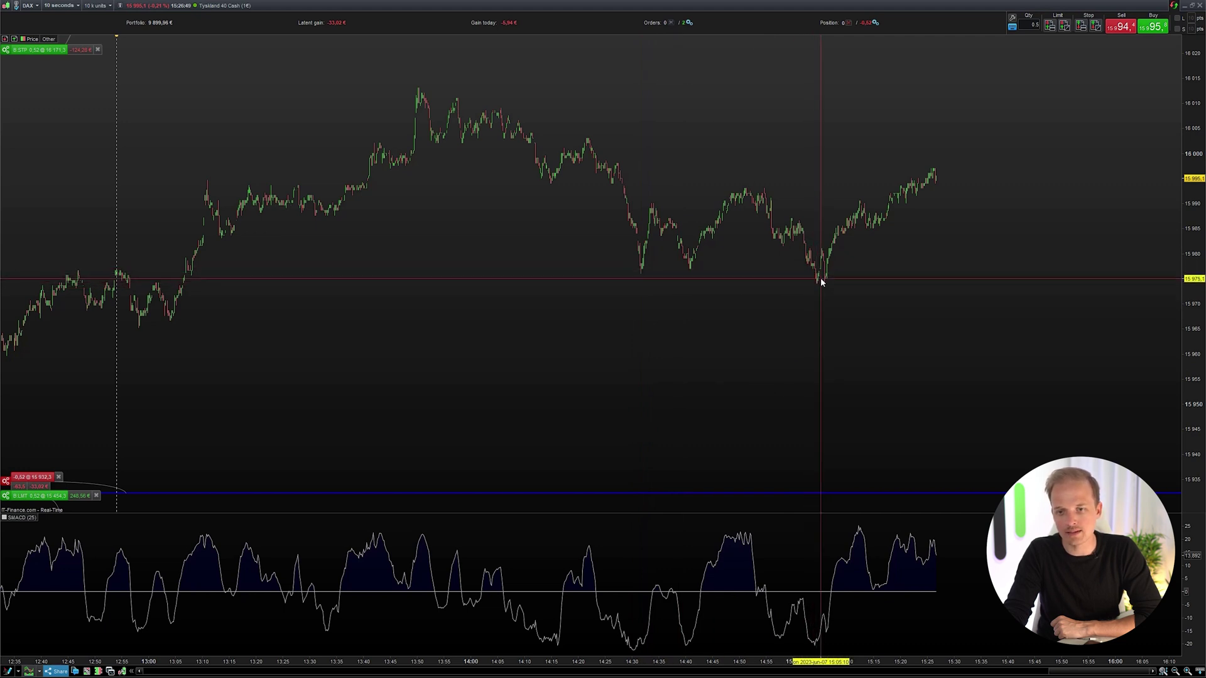
click(639, 275)
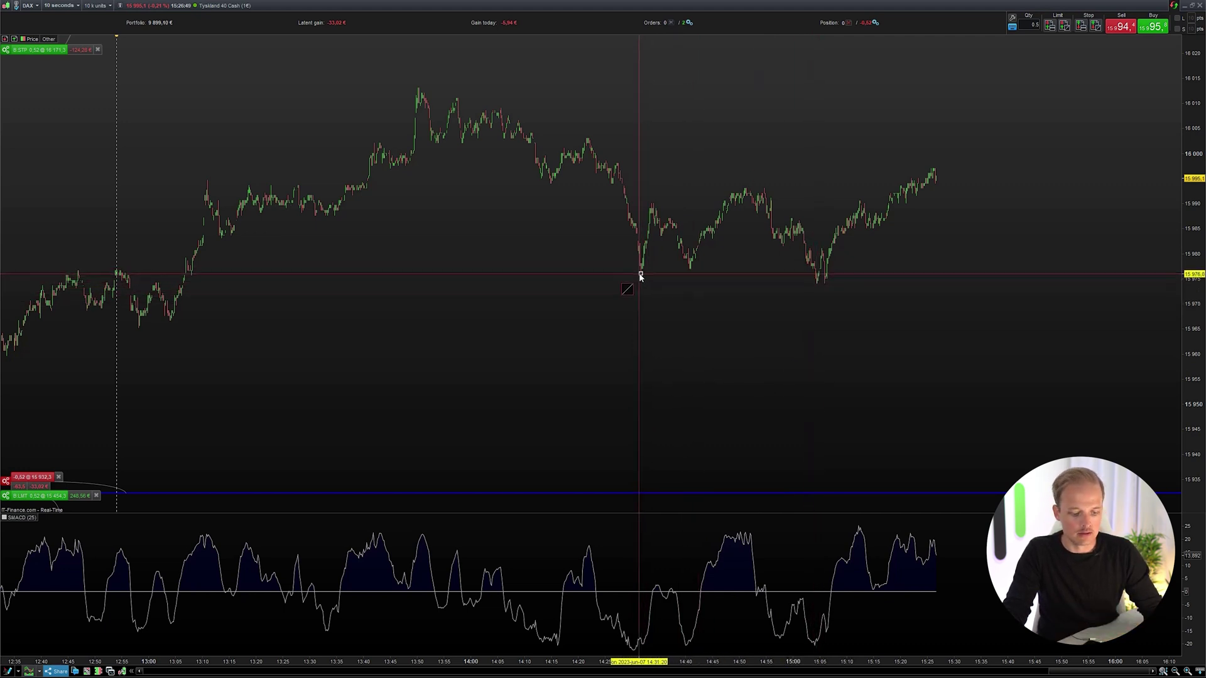
click(816, 282)
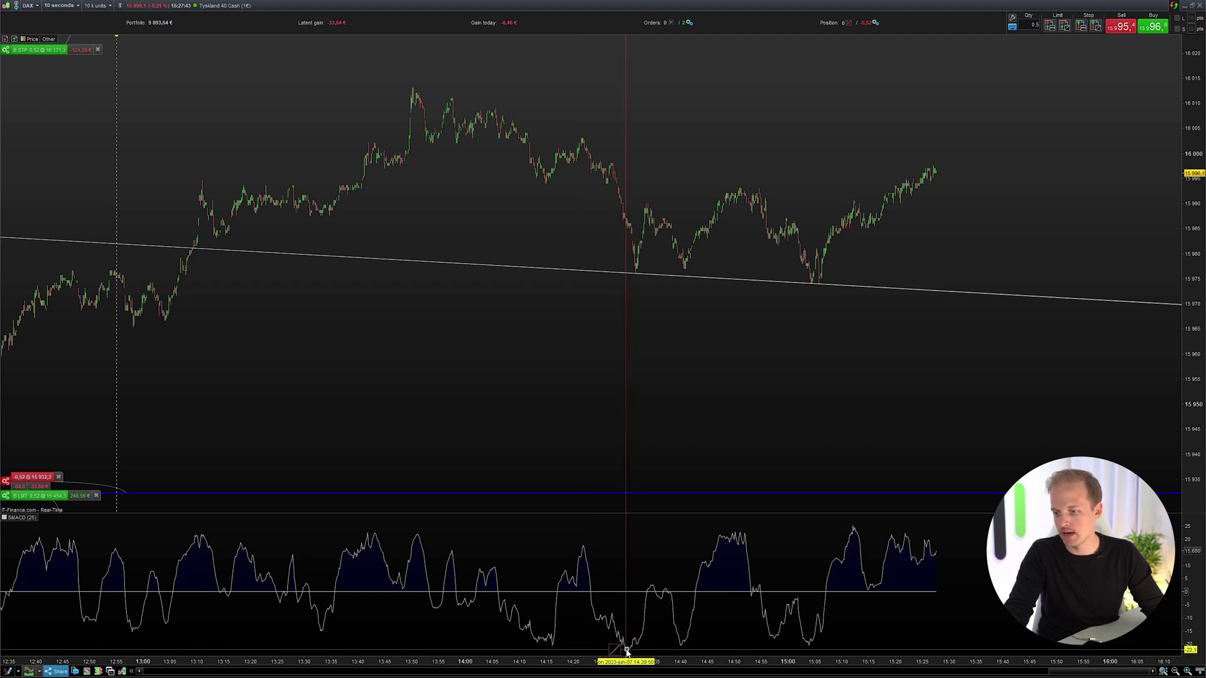
mouse_move(626, 651)
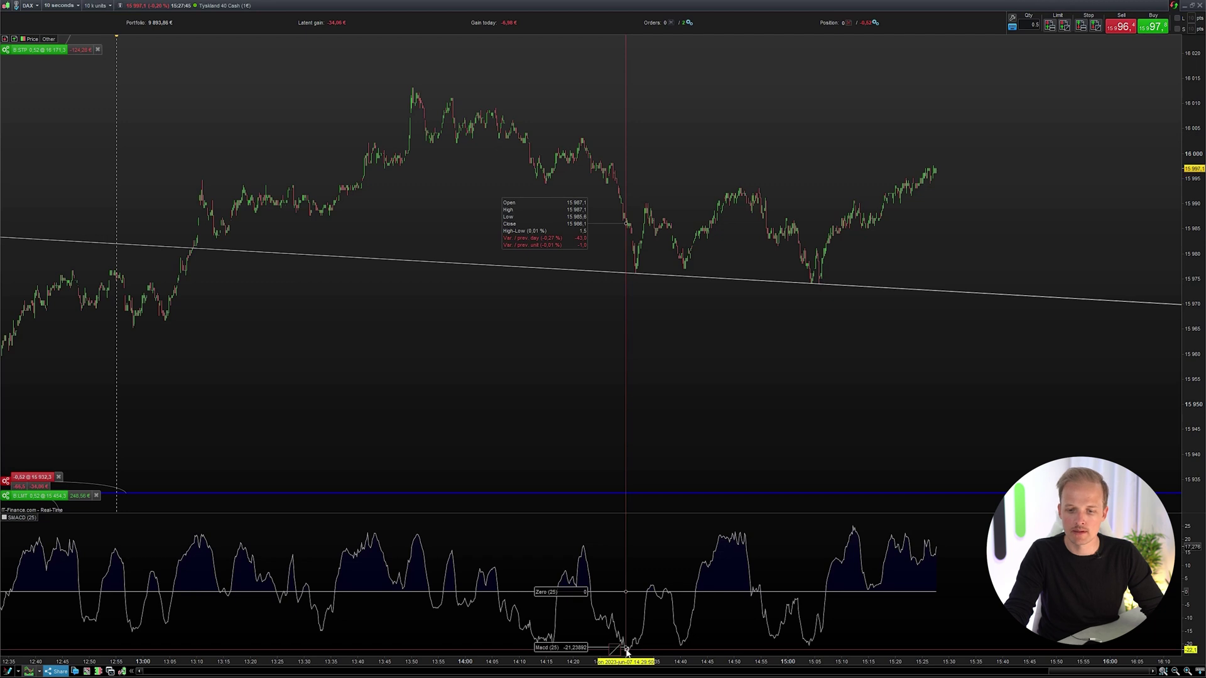
drag(626, 651, 808, 647)
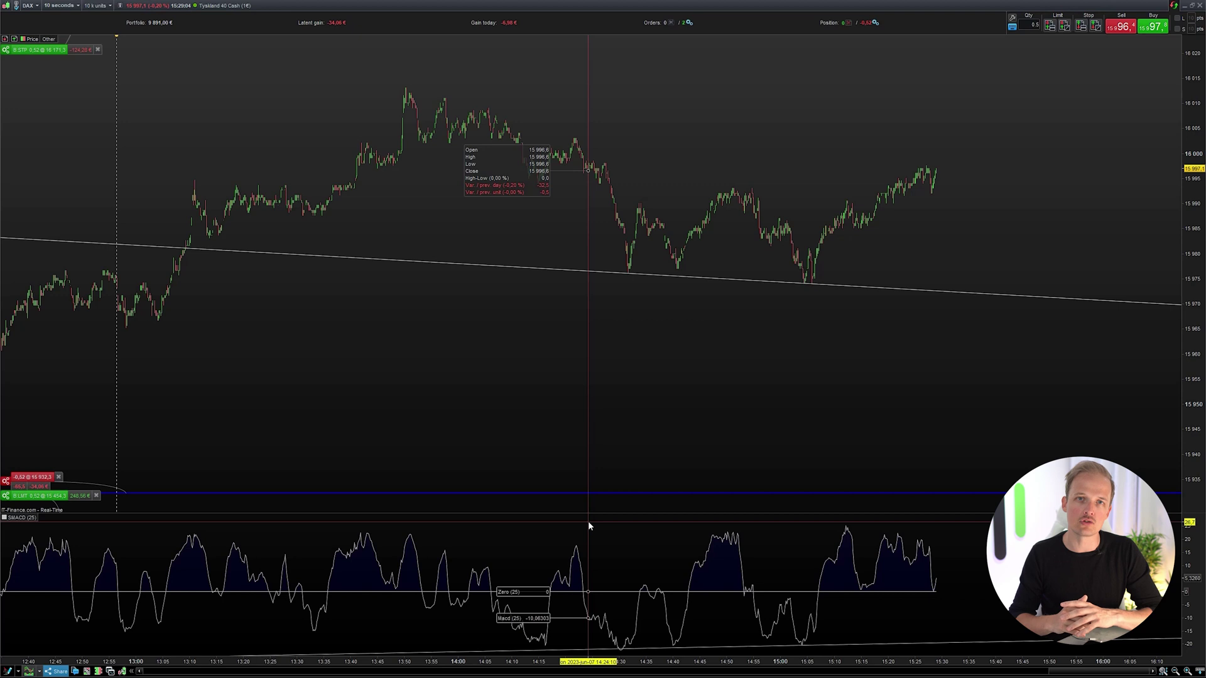
Search the indicators for "smacd" and add SMACD Divergence to the price chart.
click(27, 40)
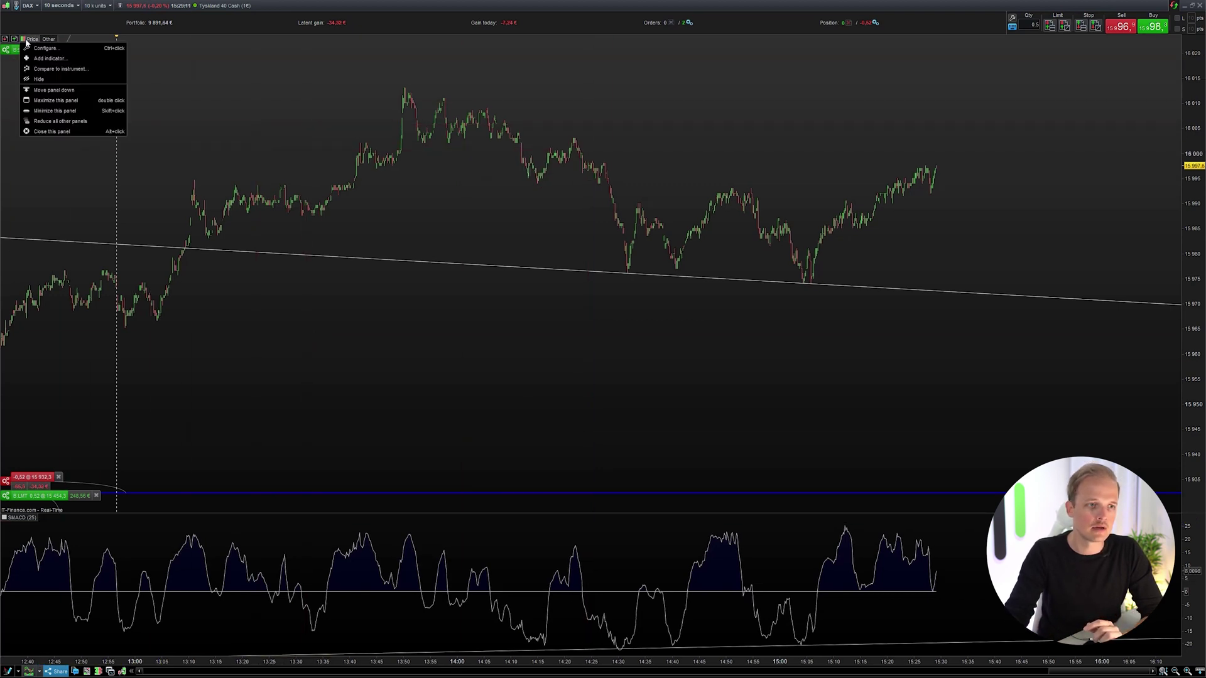
click(49, 58)
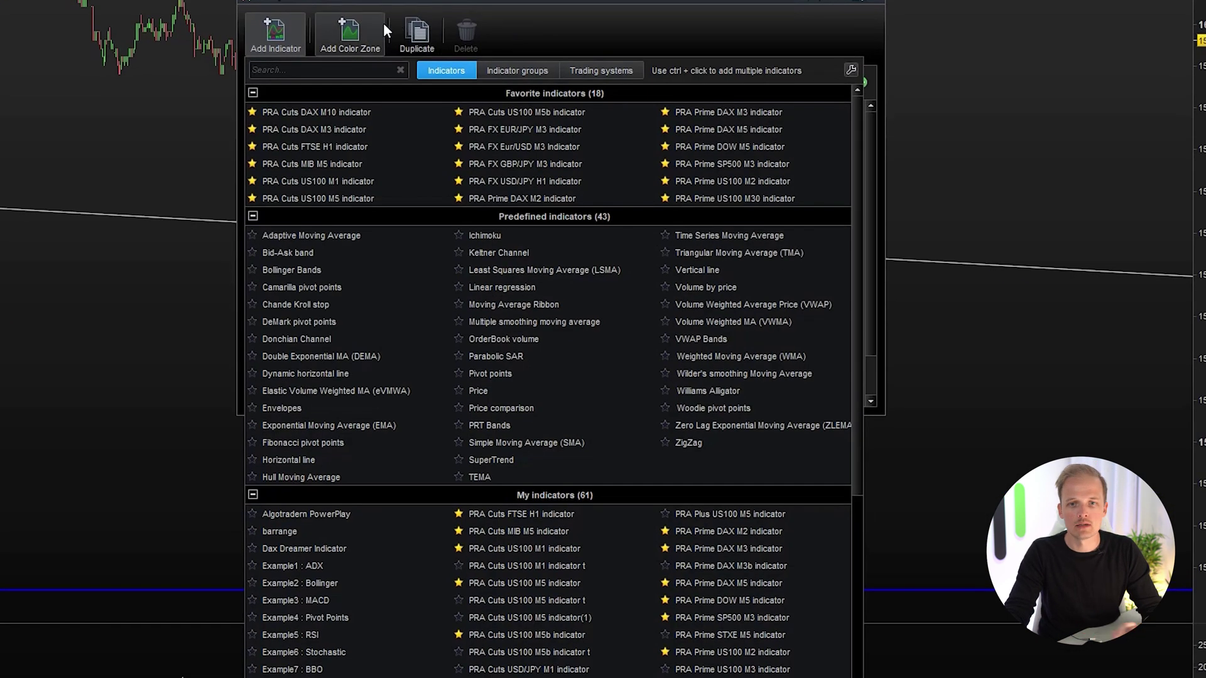
text(smacd)
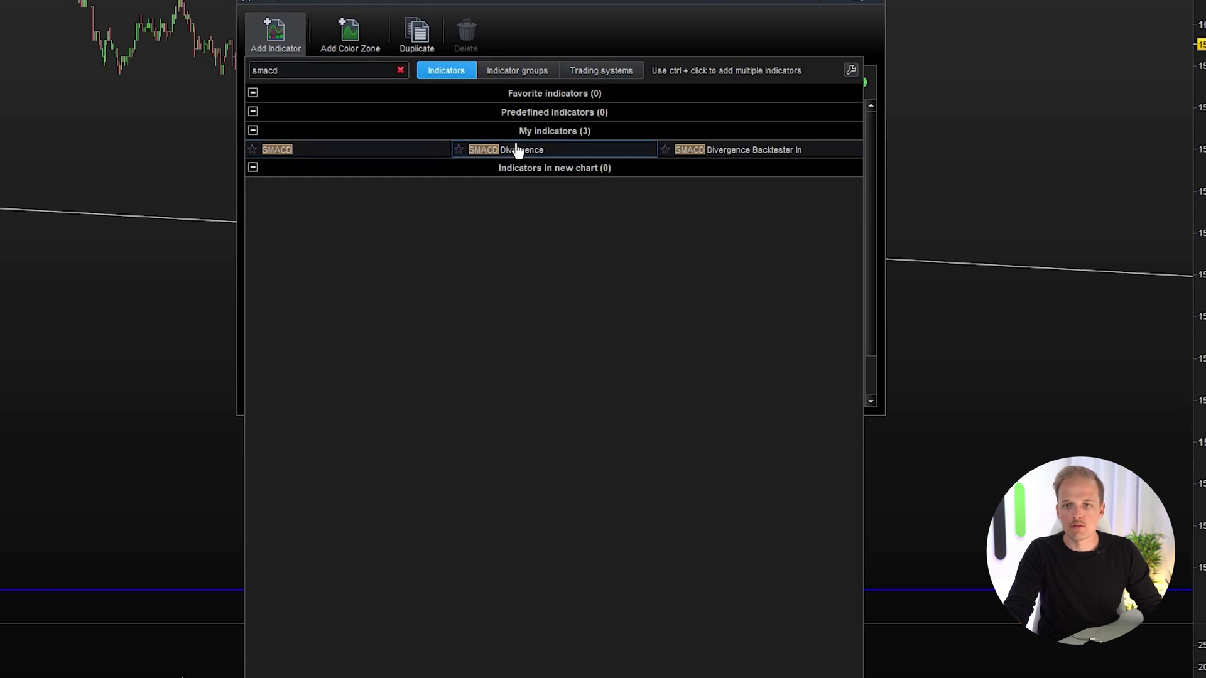
click(555, 156)
drag(906, 134, 710, 193)
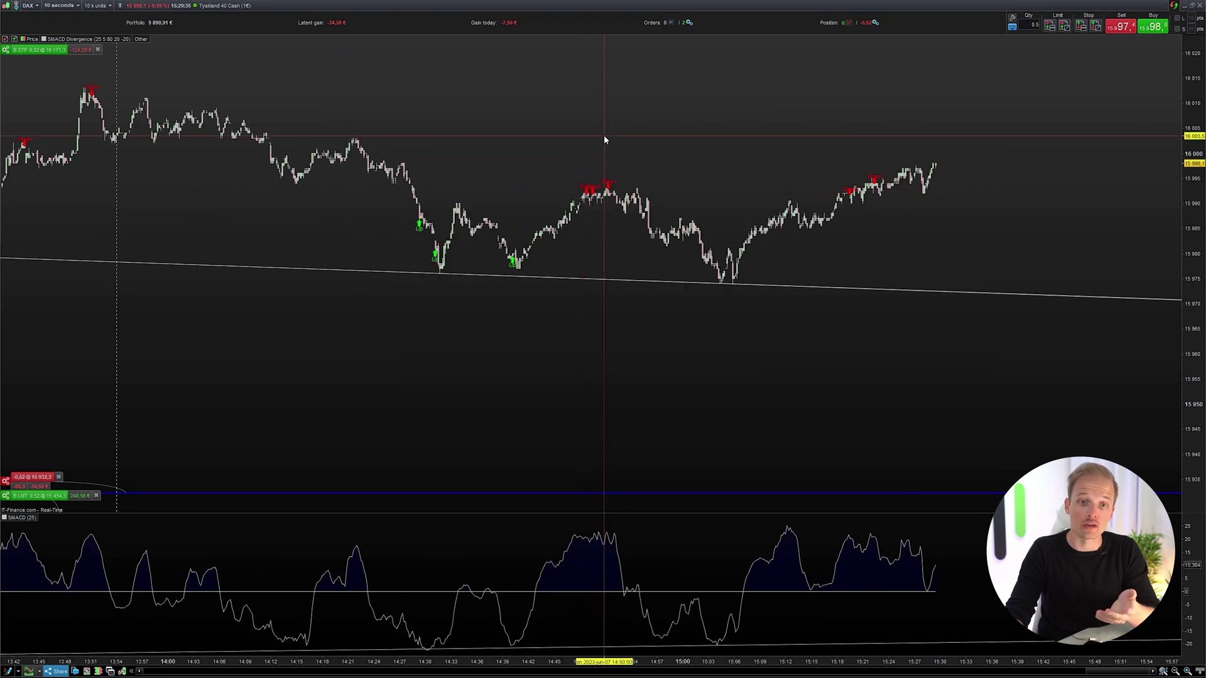
Try an SMACDPeriod of 10 in the SMACD Divergence indicator's settings.
mouse_move(604, 136)
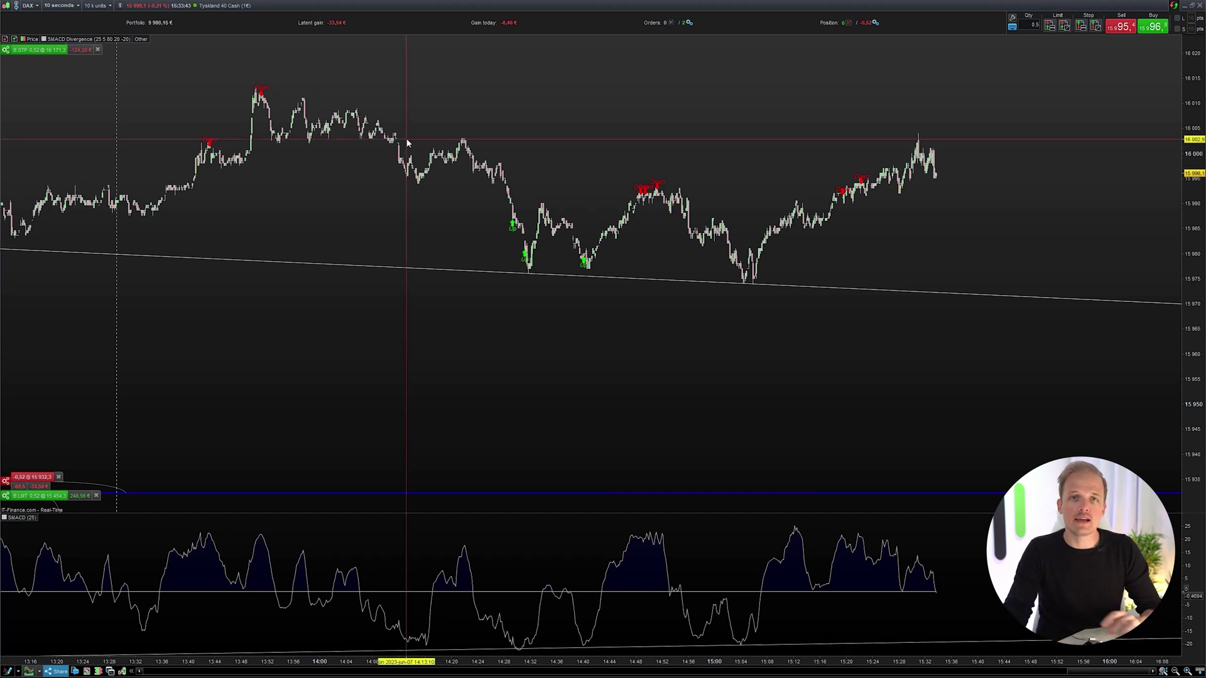
mouse_move(407, 141)
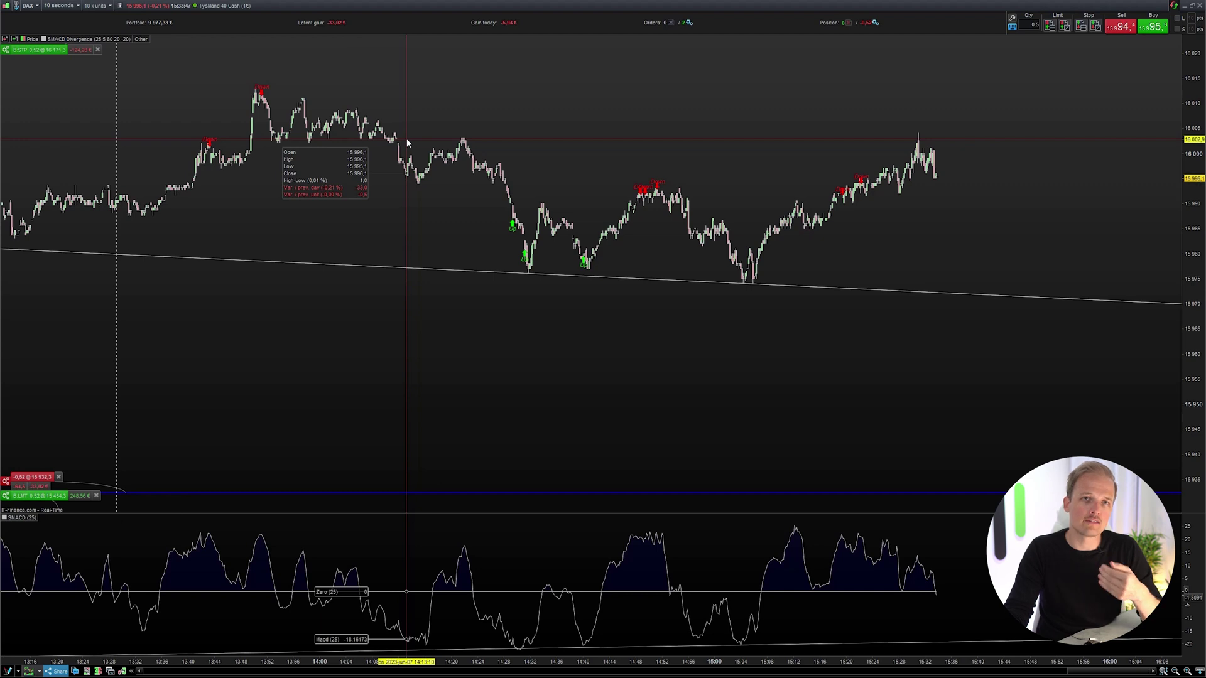
click(104, 40)
click(81, 60)
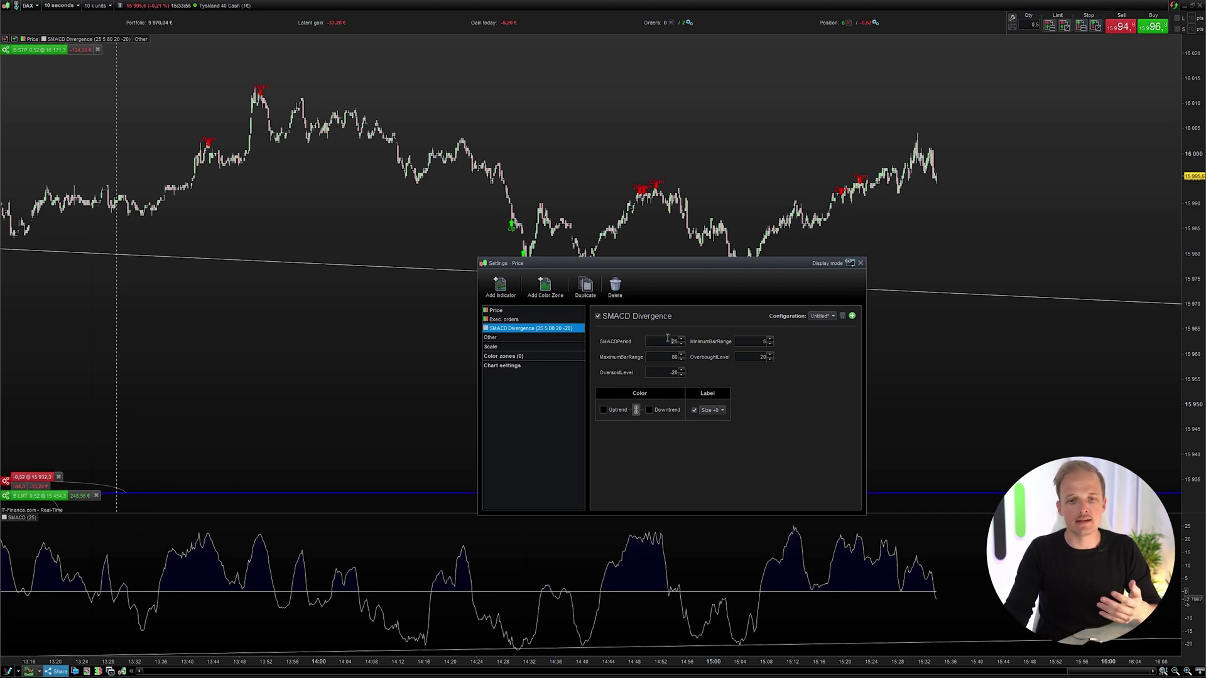
double_click(662, 339)
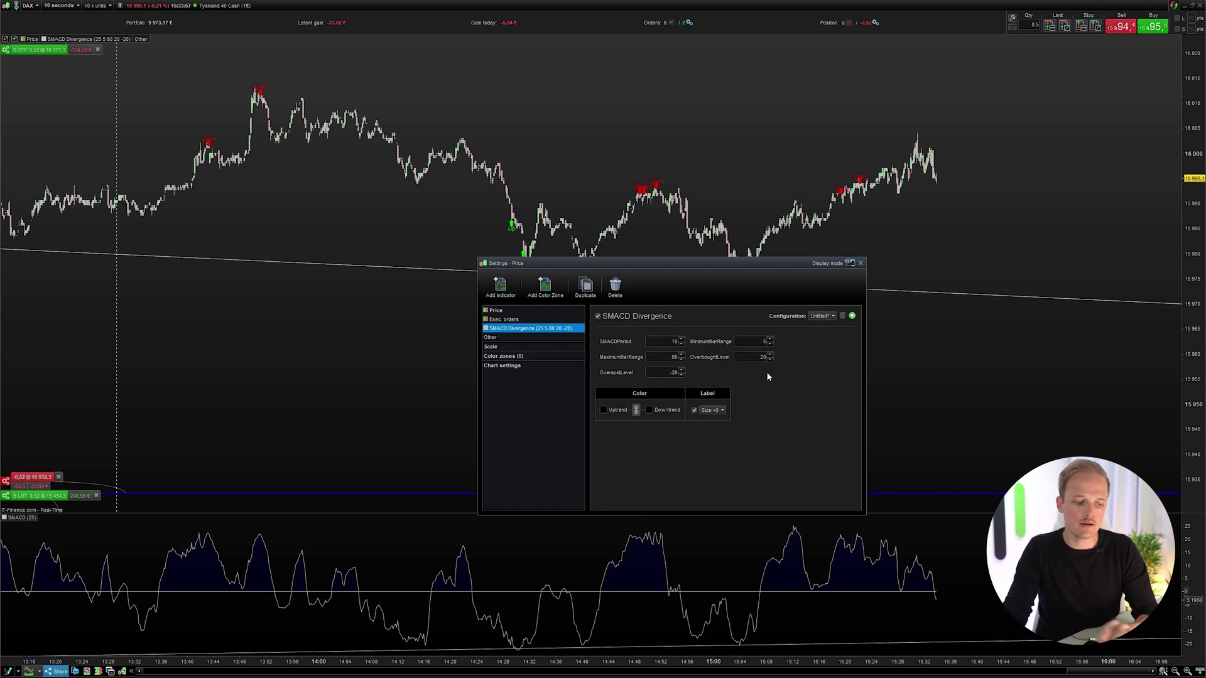
drag(724, 262, 960, 385)
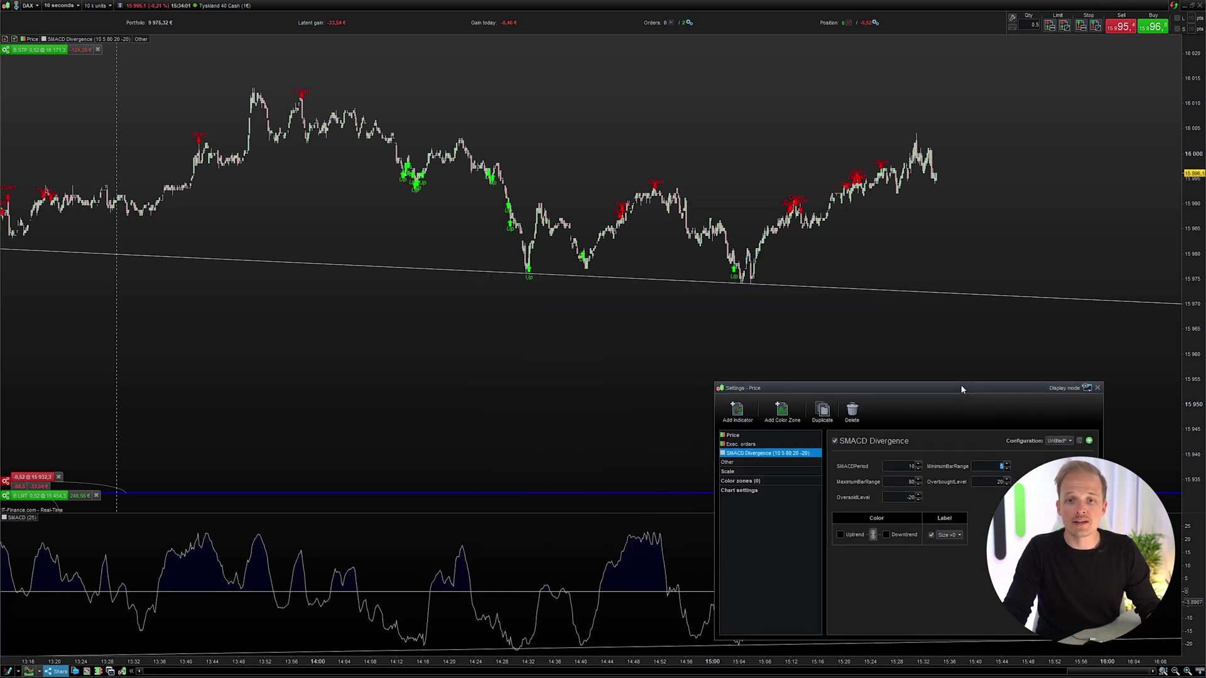
mouse_move(942, 372)
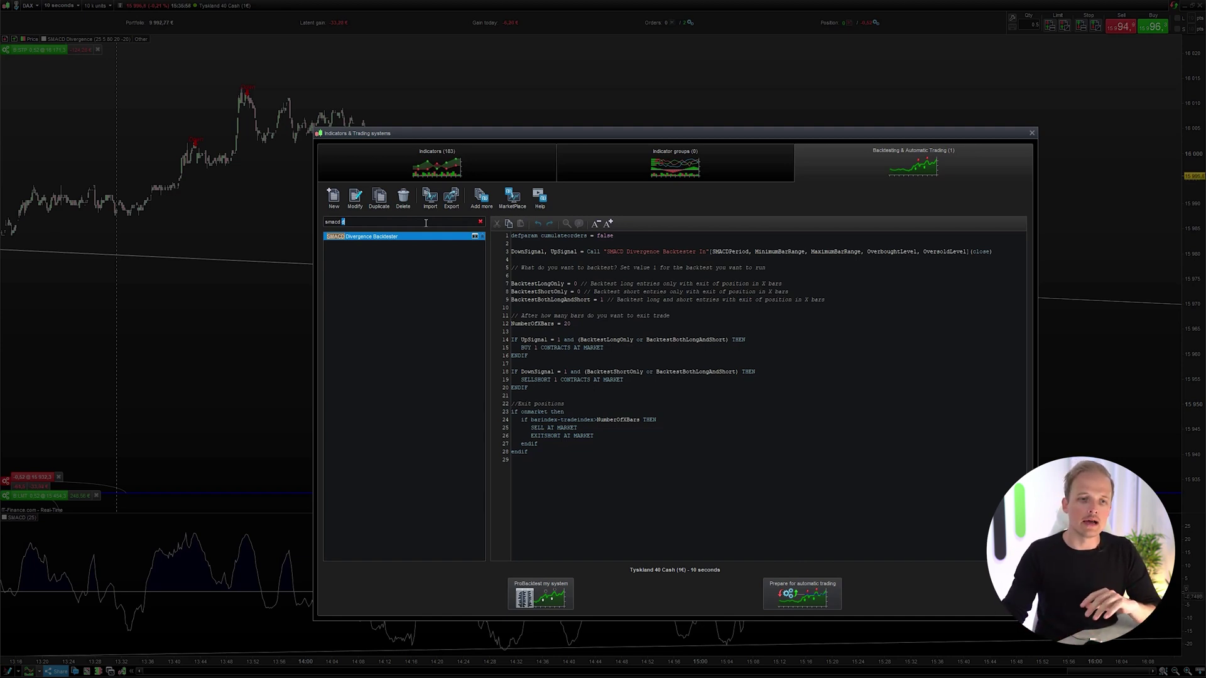
Open the SMACD Divergence Backtester system for modification and review its variable optimization ranges.
click(365, 242)
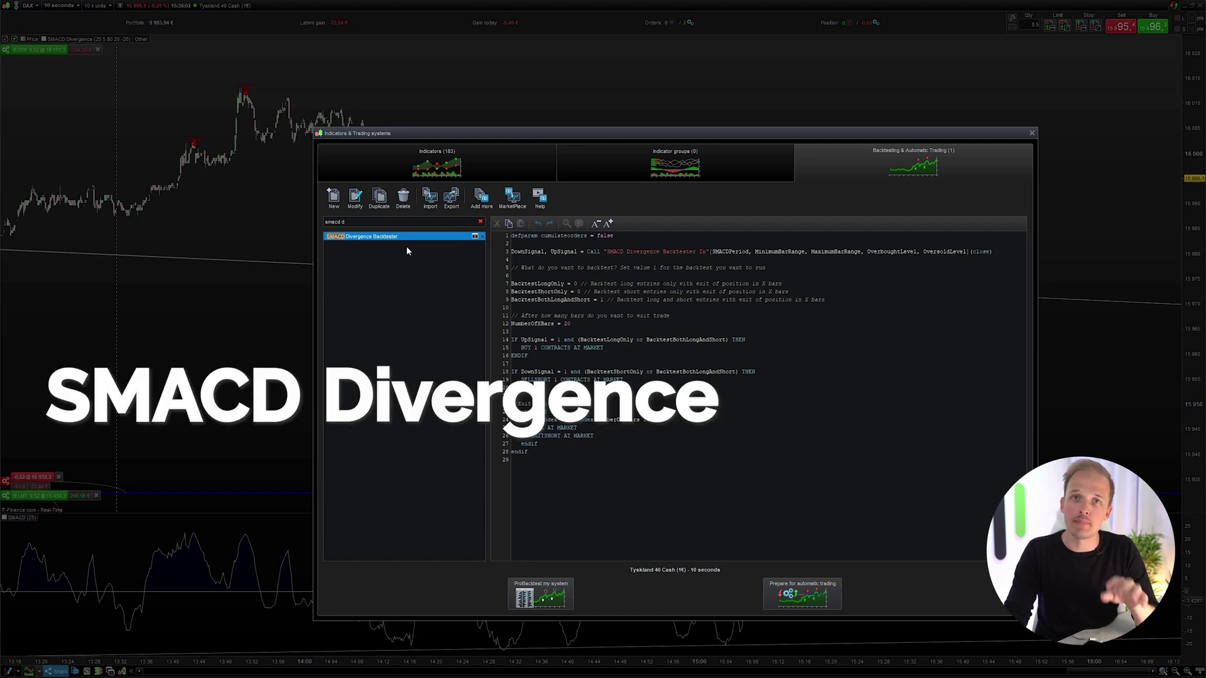
click(354, 198)
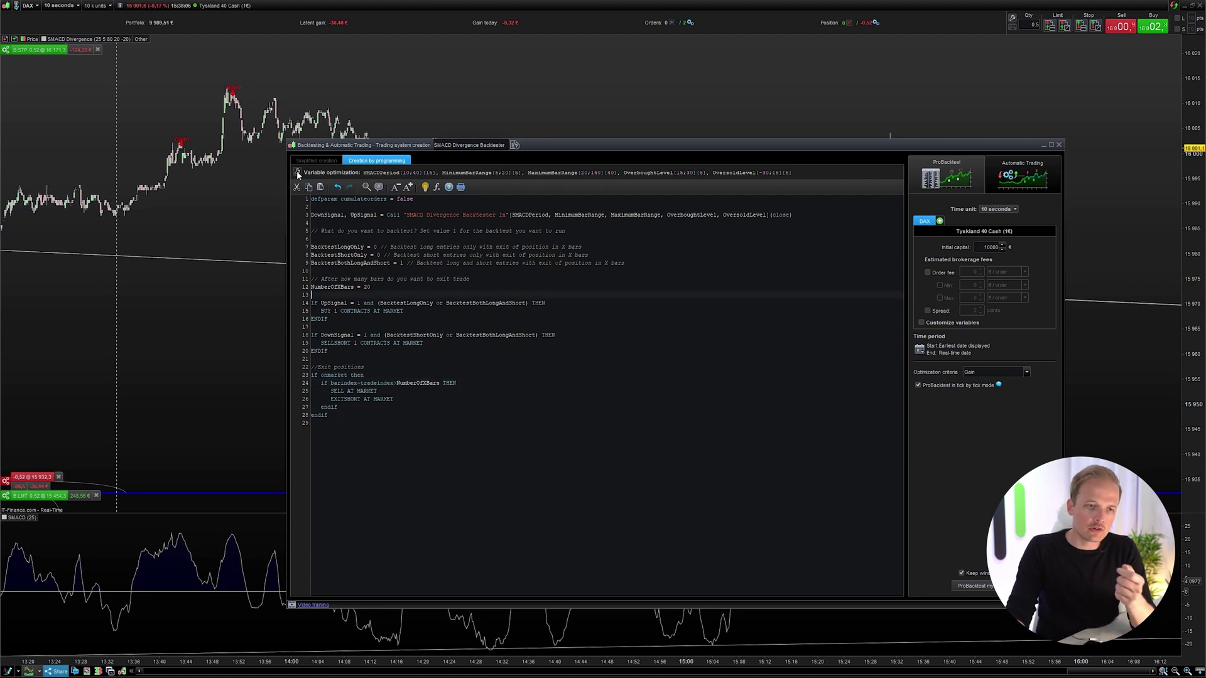
click(297, 173)
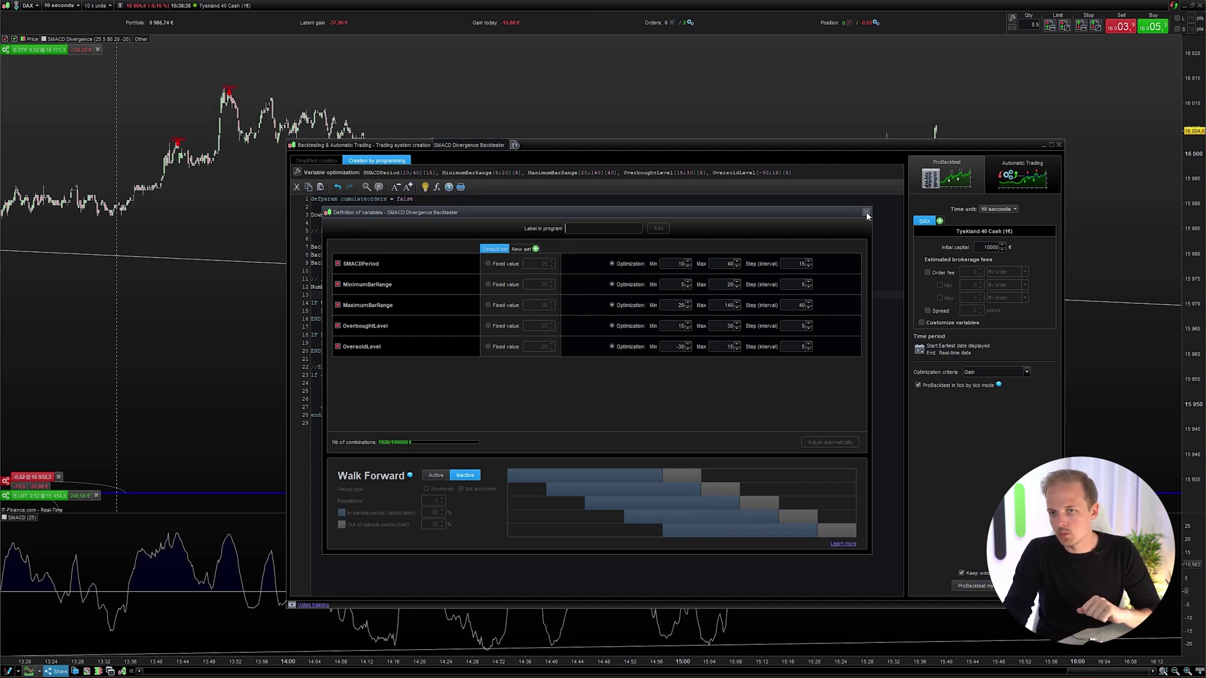
click(866, 213)
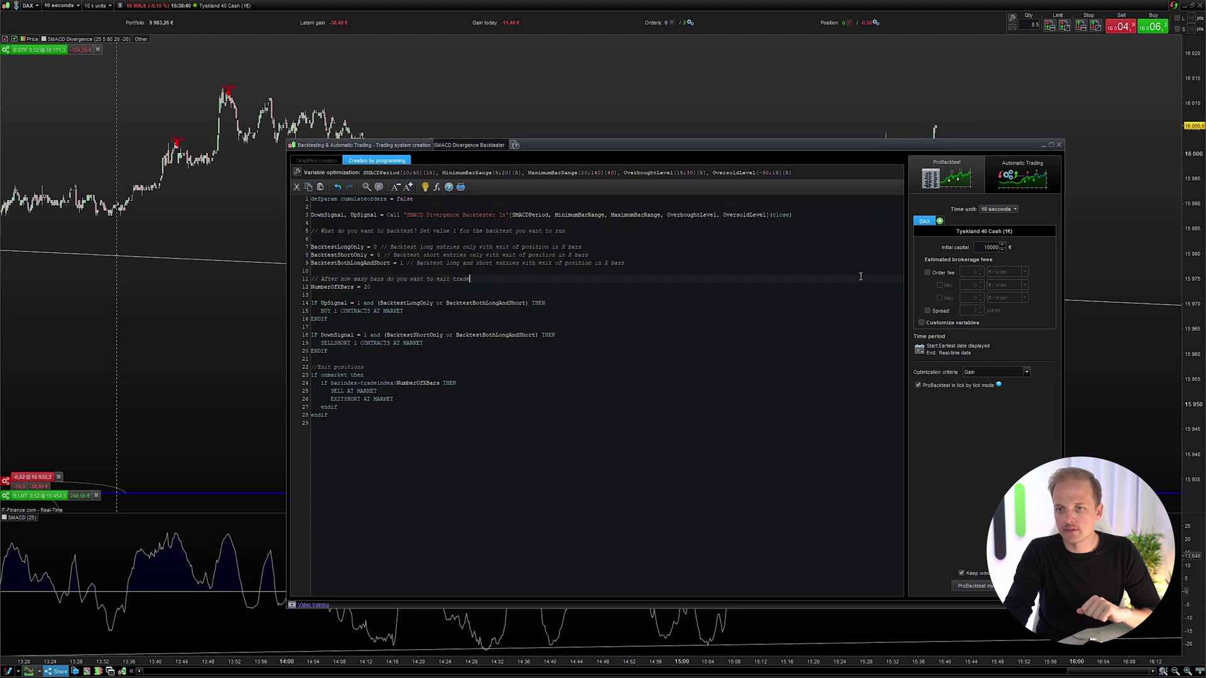
Enable a spread of 1 point and set the backtest's time unit to 1 second.
click(927, 310)
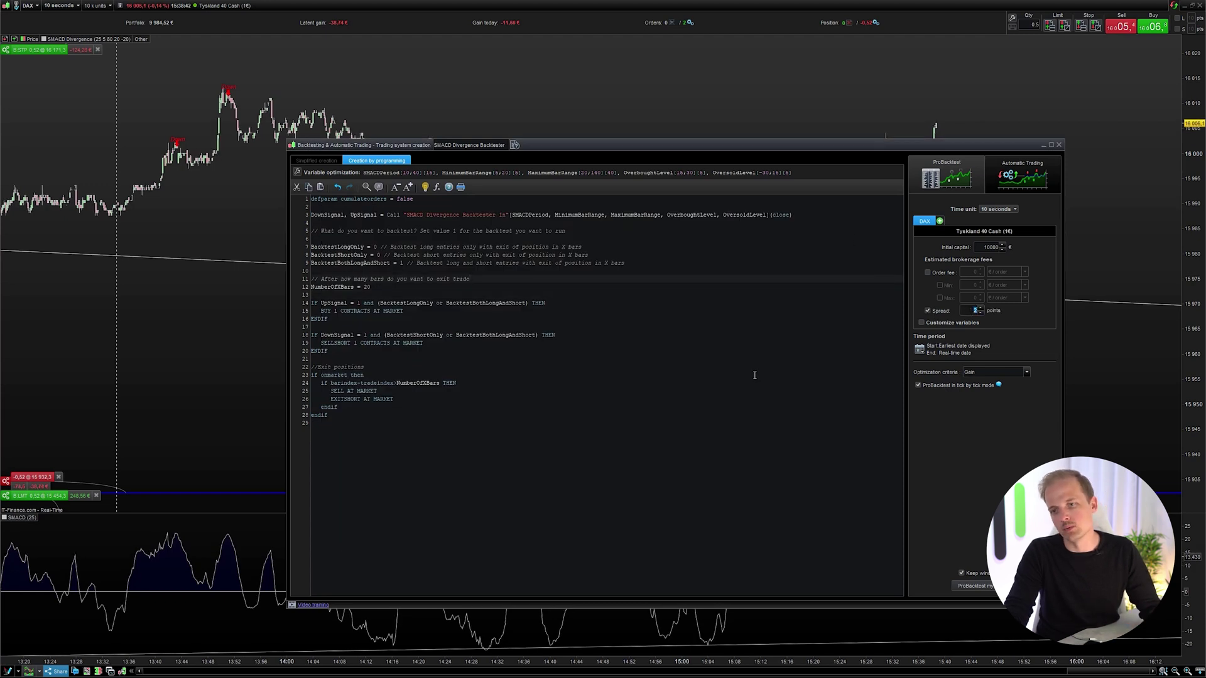
text(1)
drag(311, 367, 364, 375)
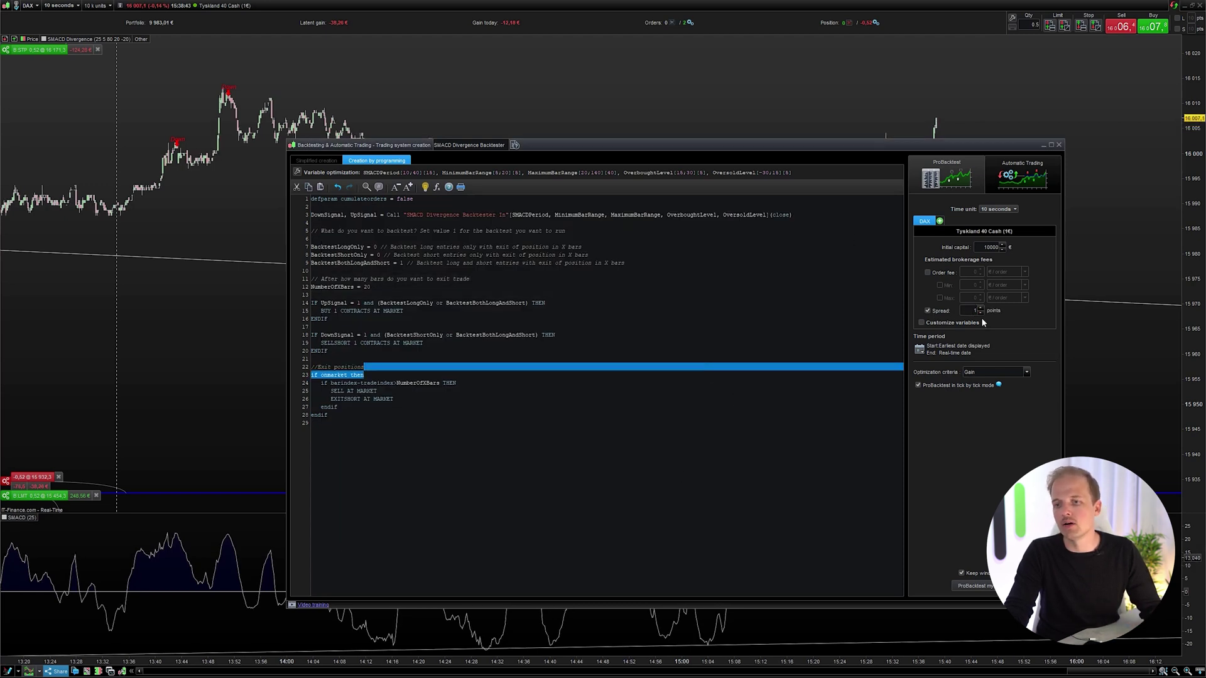
click(465, 432)
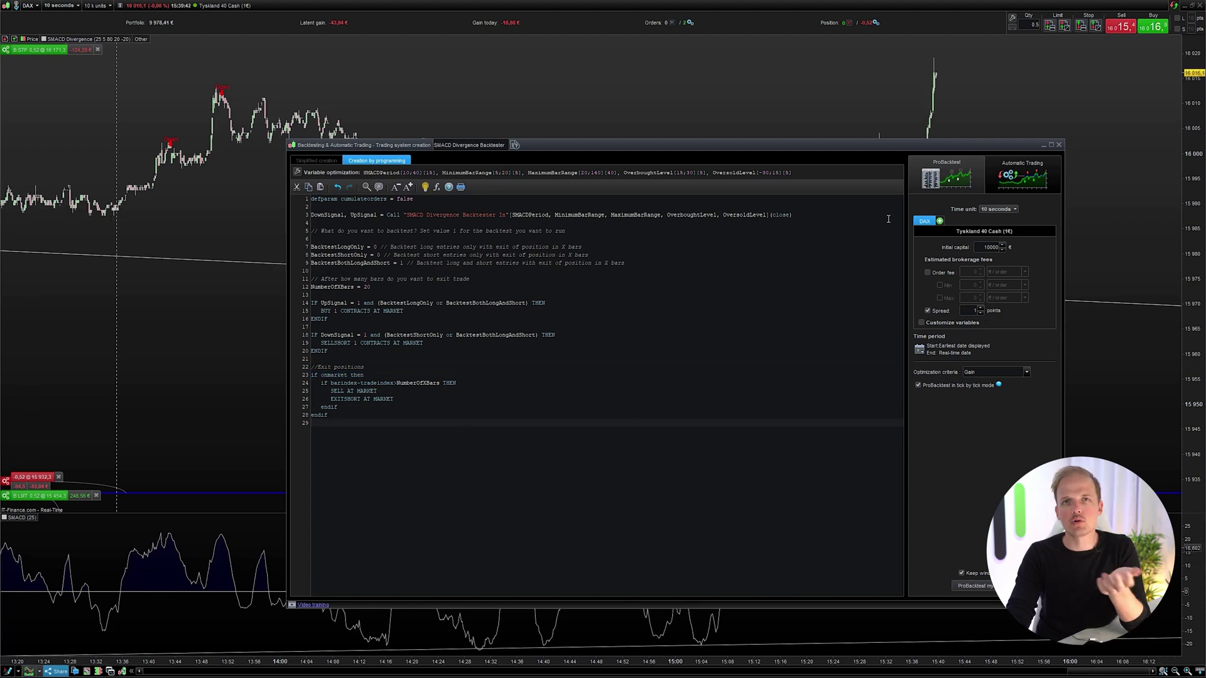
click(1015, 210)
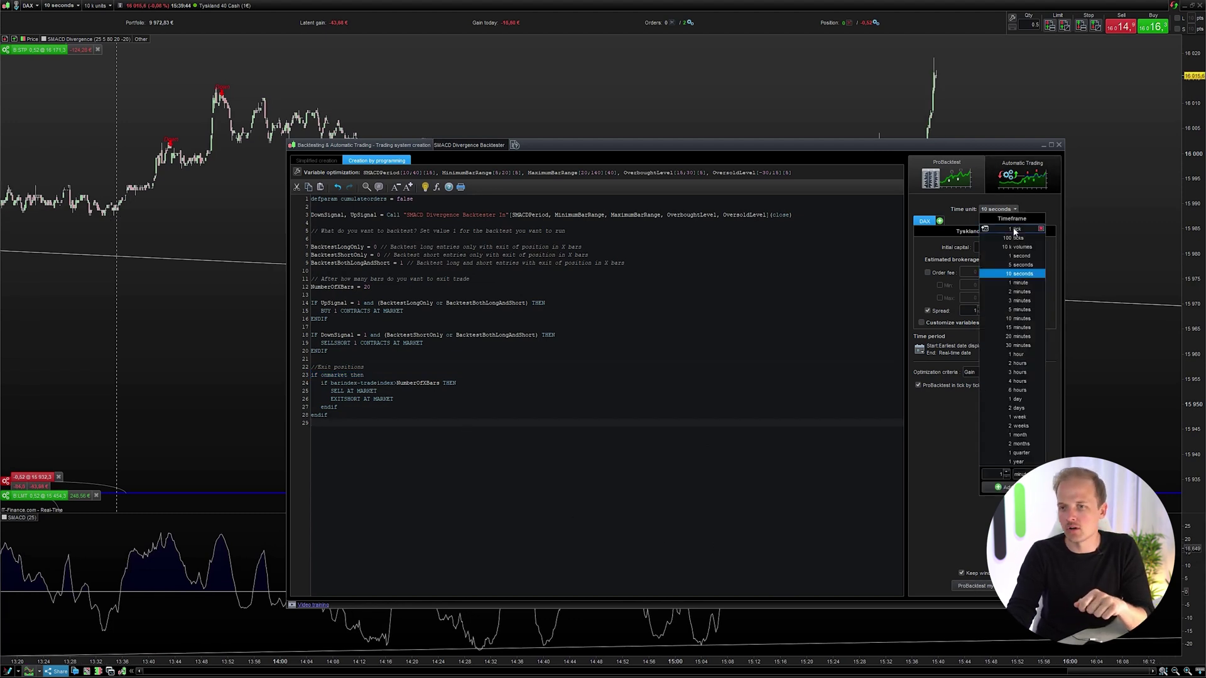
click(1019, 257)
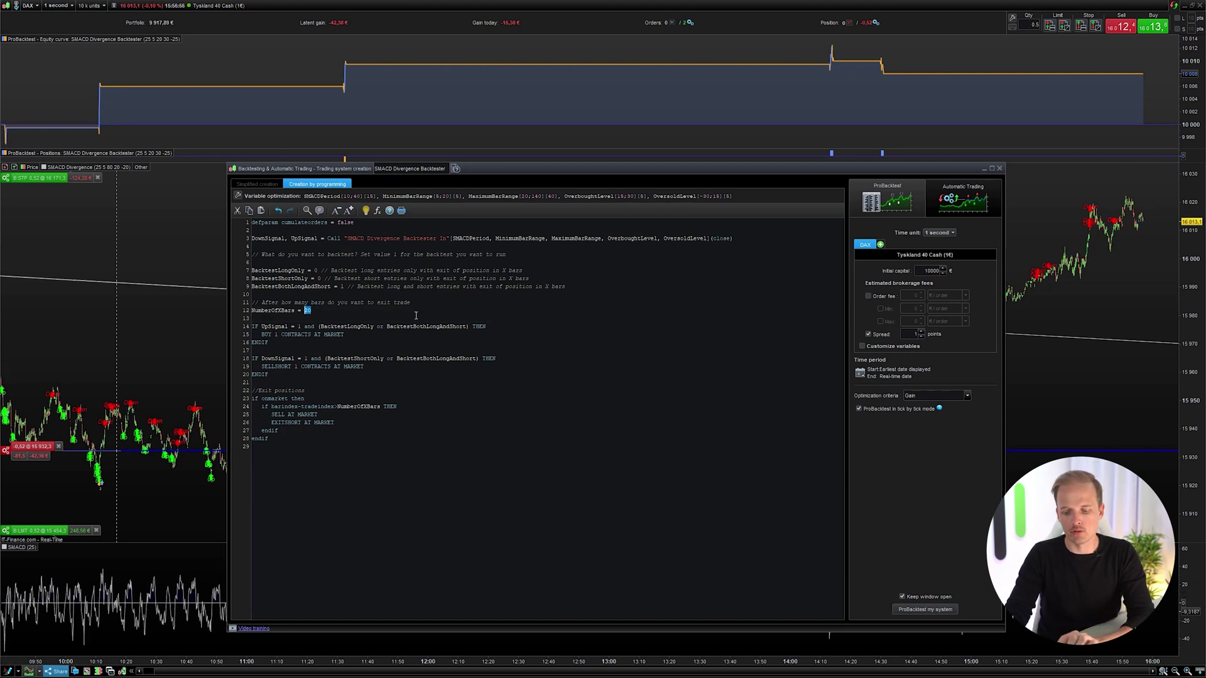
Run the optimization backtest, sort its report by % Winning and load the seven-trade combination with SMACDPeriod 25, bar range 10 to 140 and levels 30/-25.
click(942, 610)
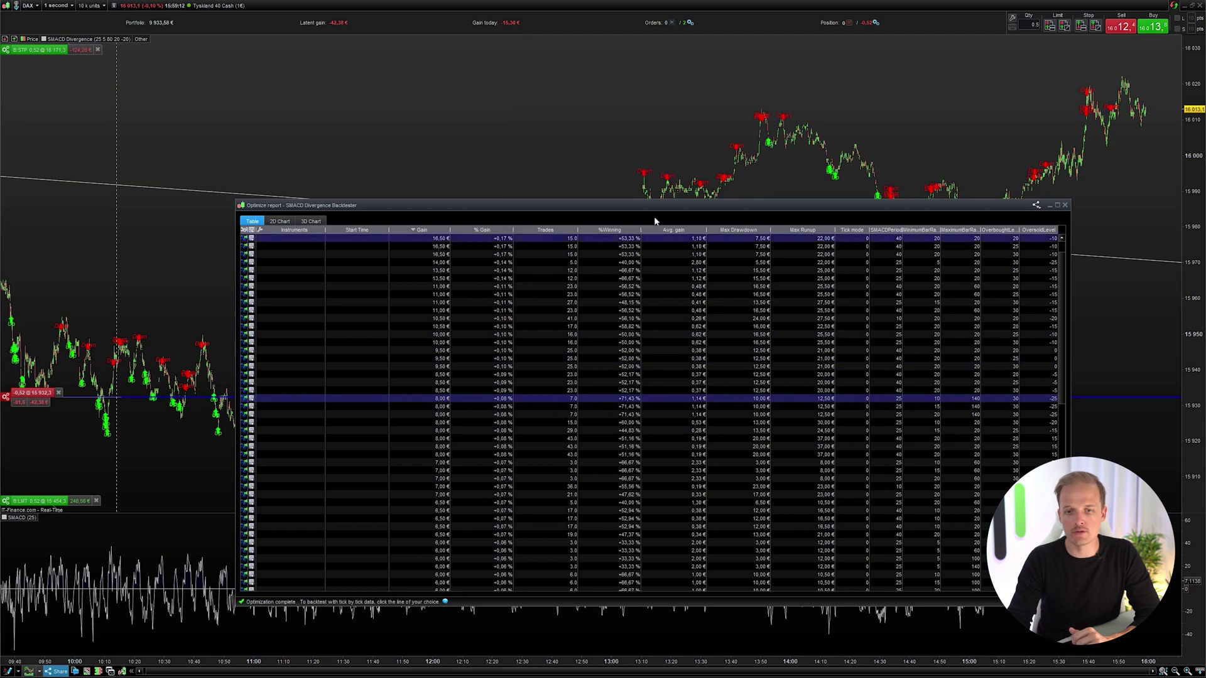
click(609, 230)
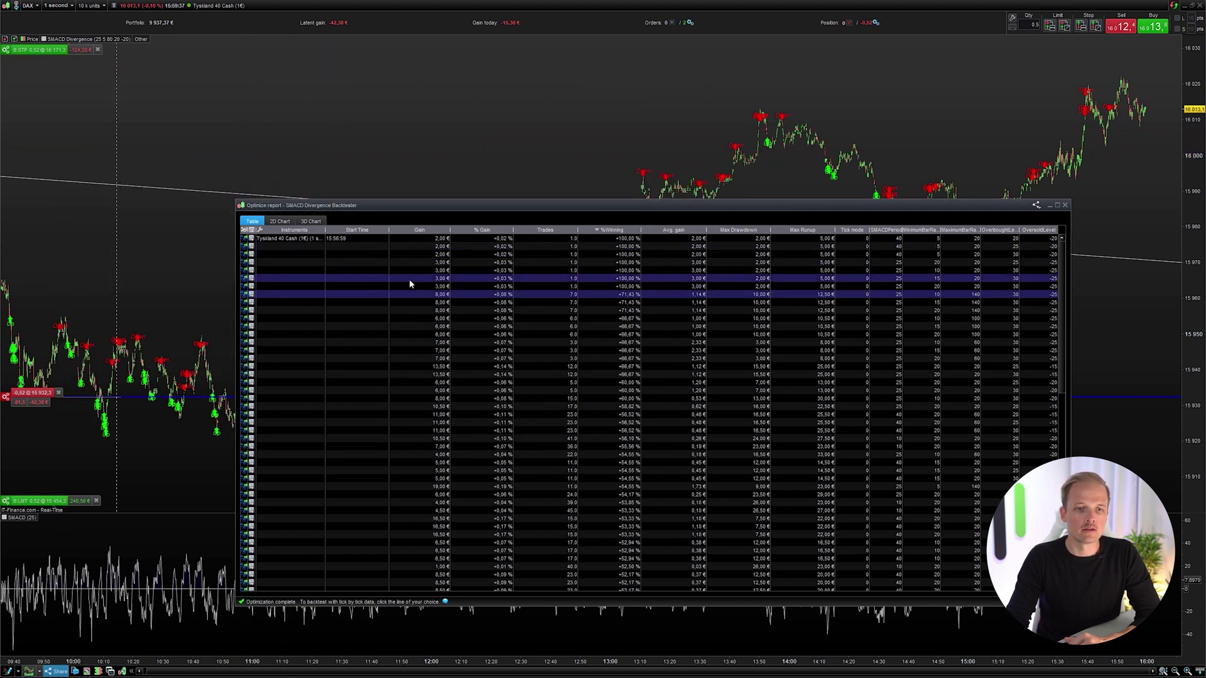
click(407, 294)
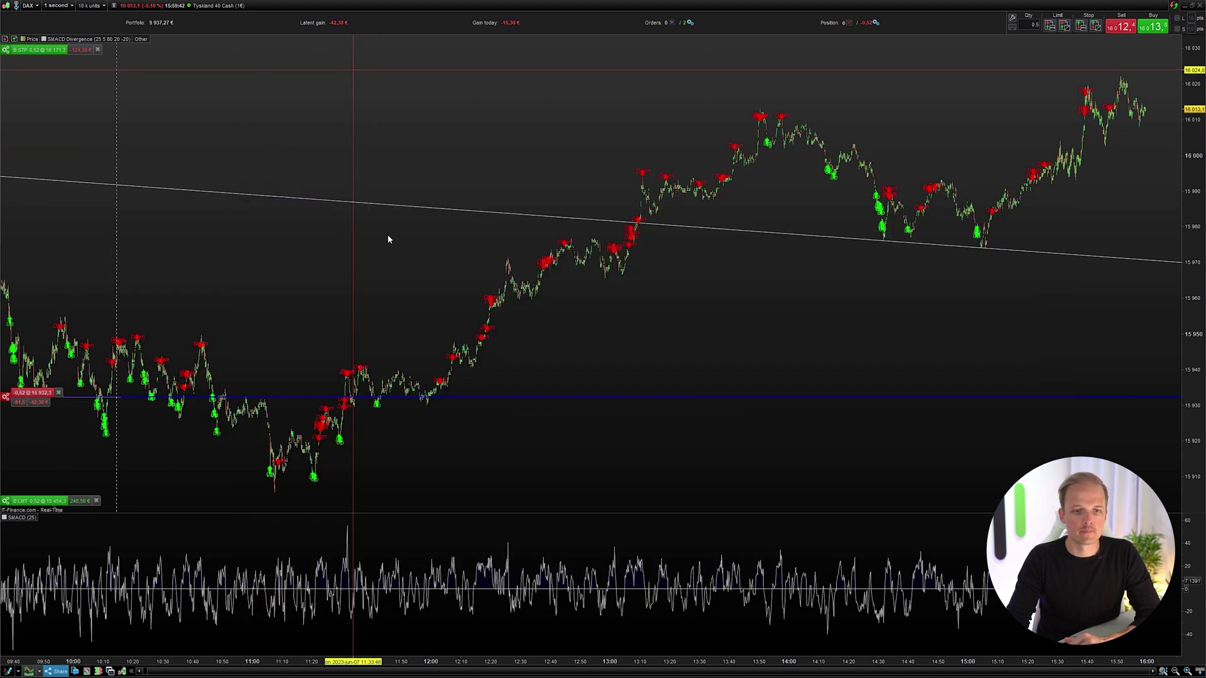
click(437, 154)
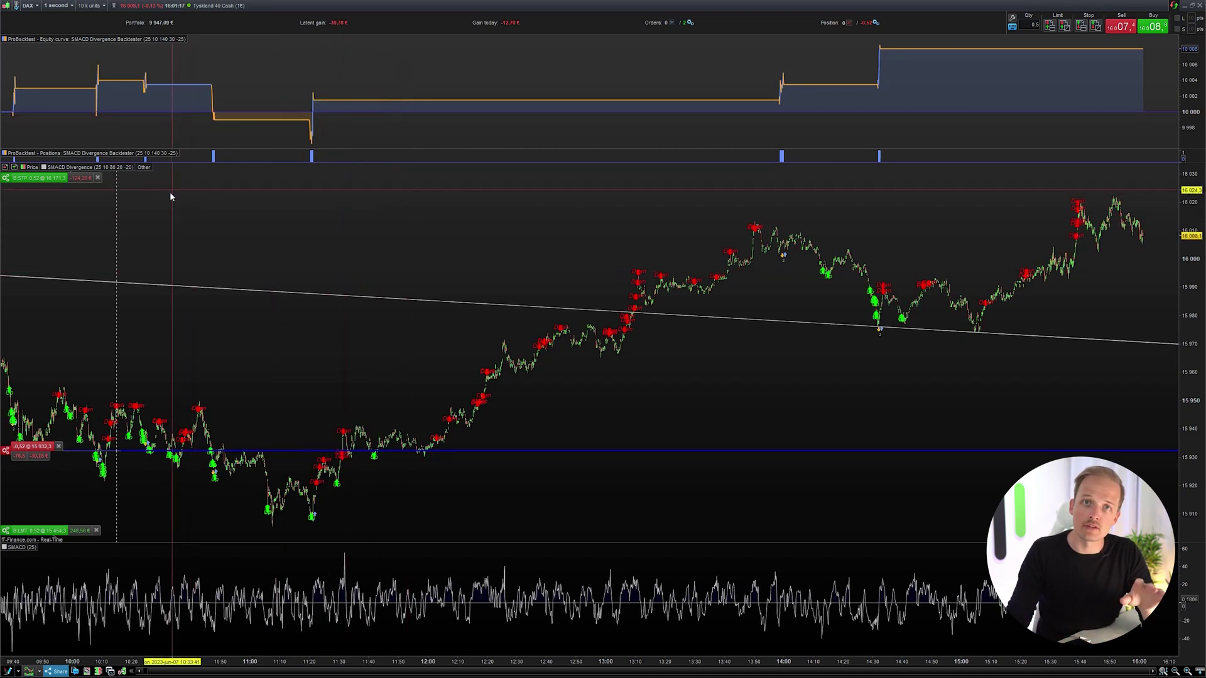
Set the SMACD Divergence indicator's MaximumBarRange to 140, OverboughtLevel to 30 and OversoldLevel to -25, then close its settings.
click(71, 168)
click(78, 178)
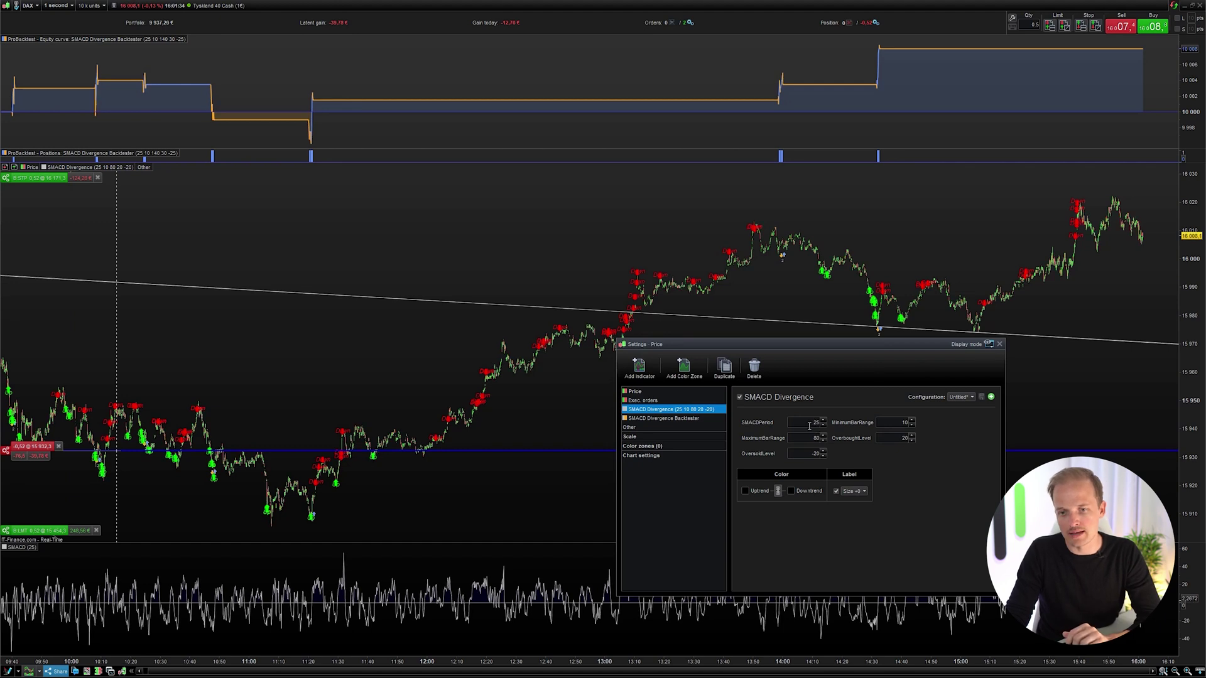
double_click(808, 422)
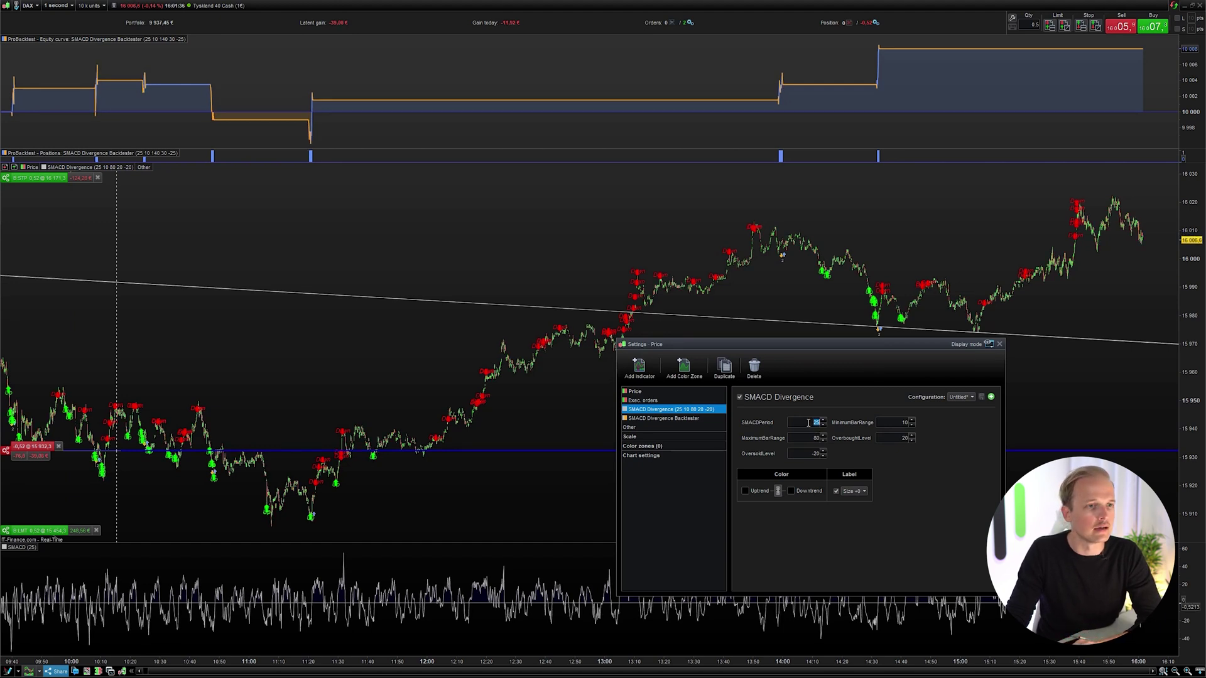
click(894, 423)
double_click(903, 422)
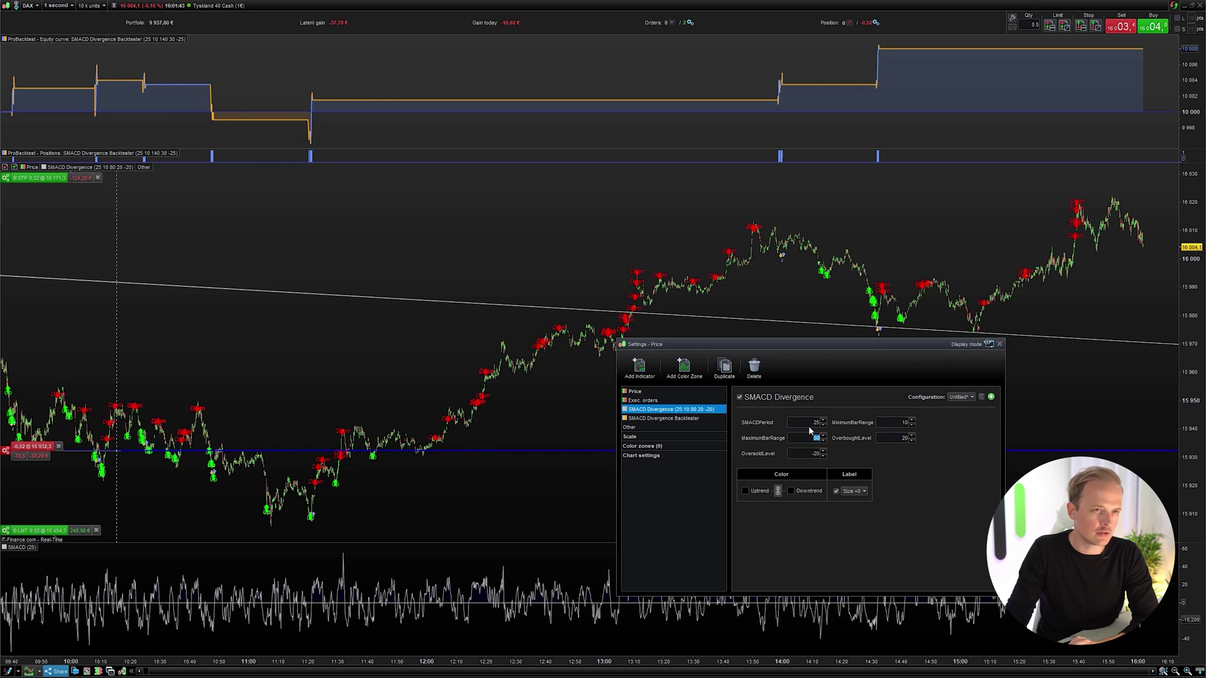
text(14)
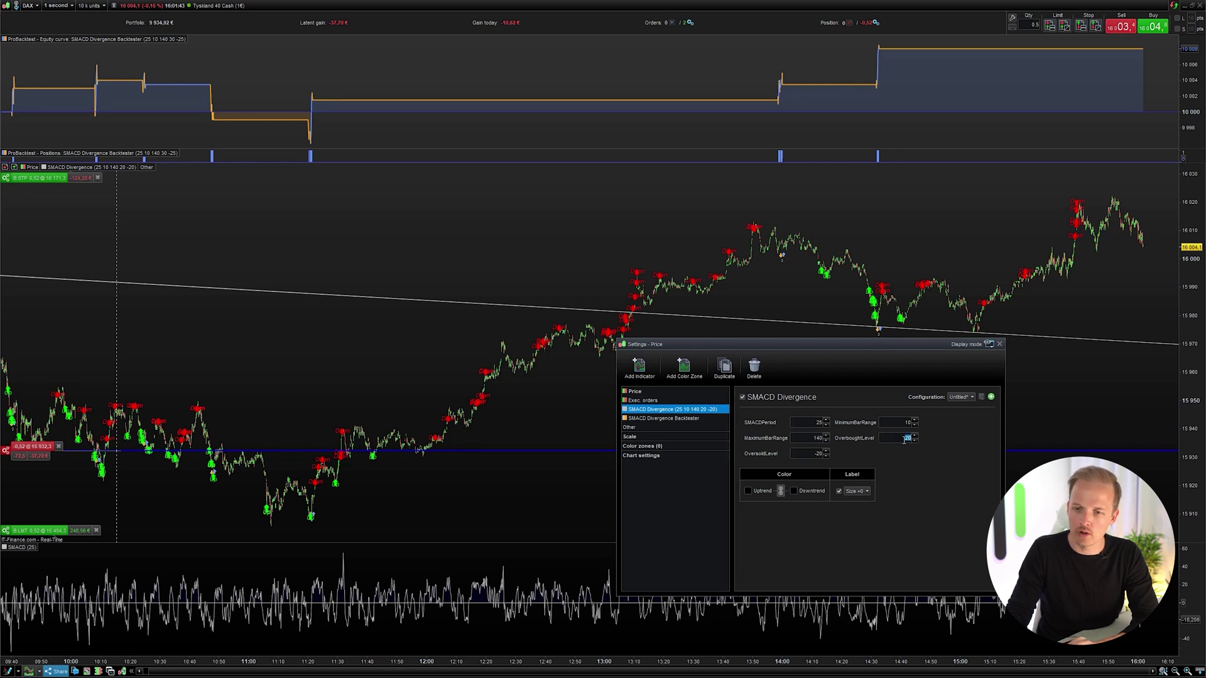
double_click(900, 437)
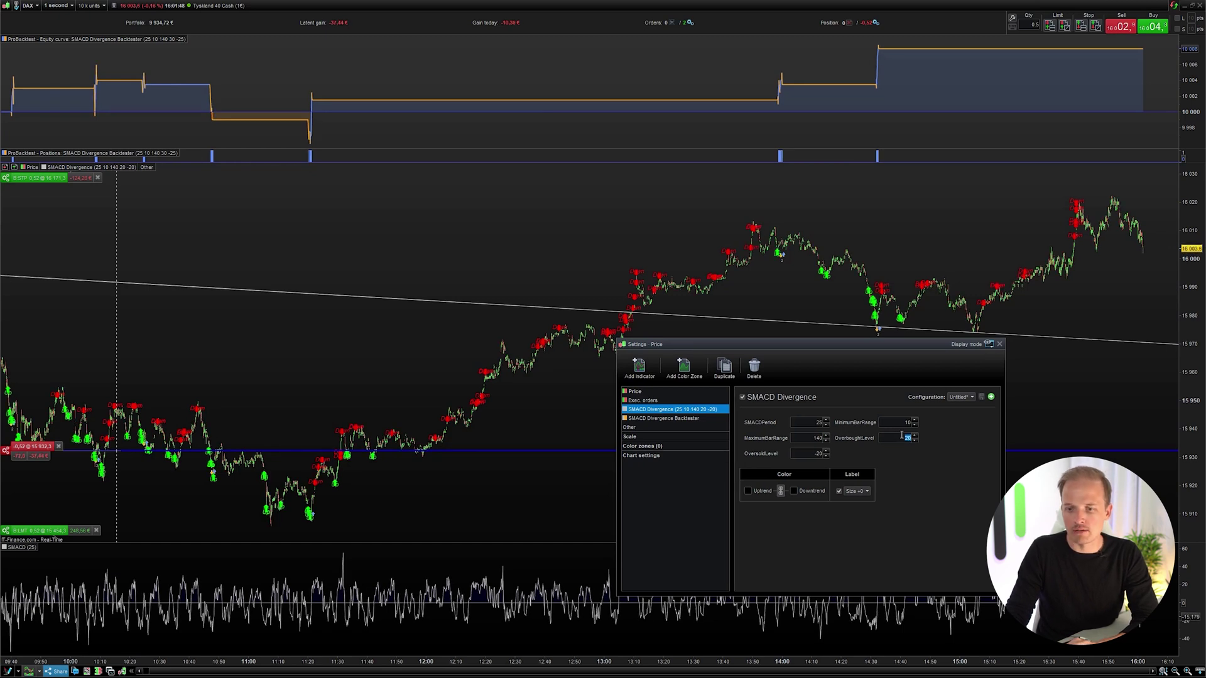
key(Tab)
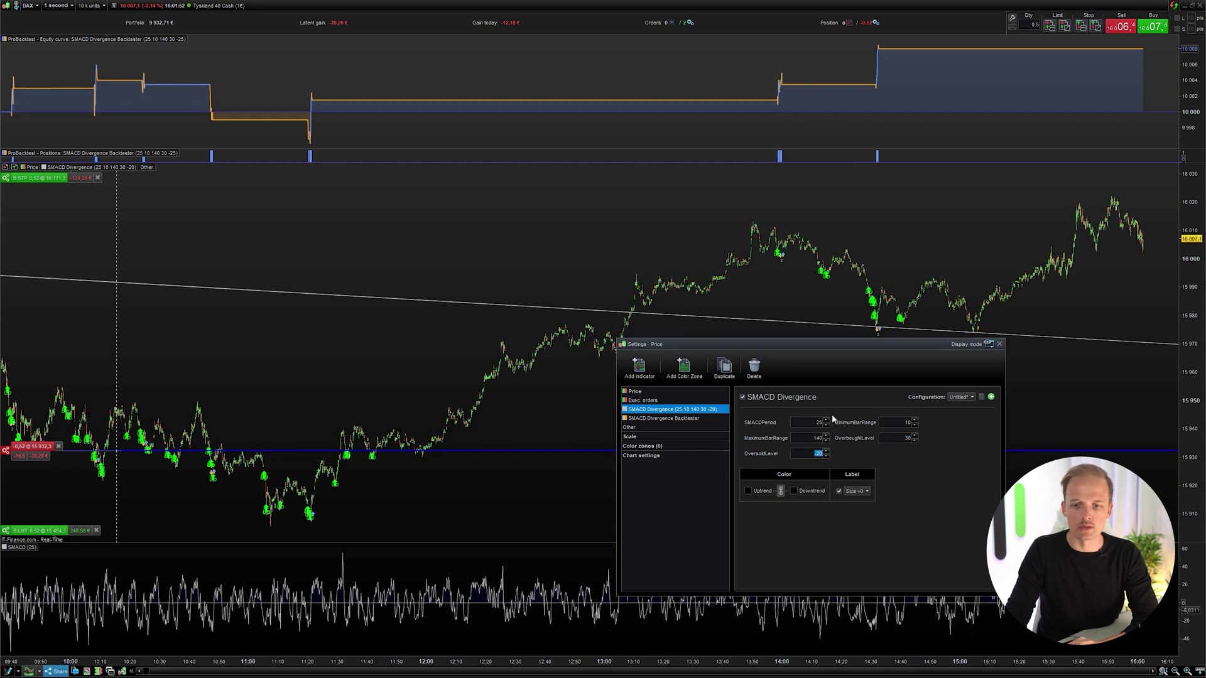
text(-2)
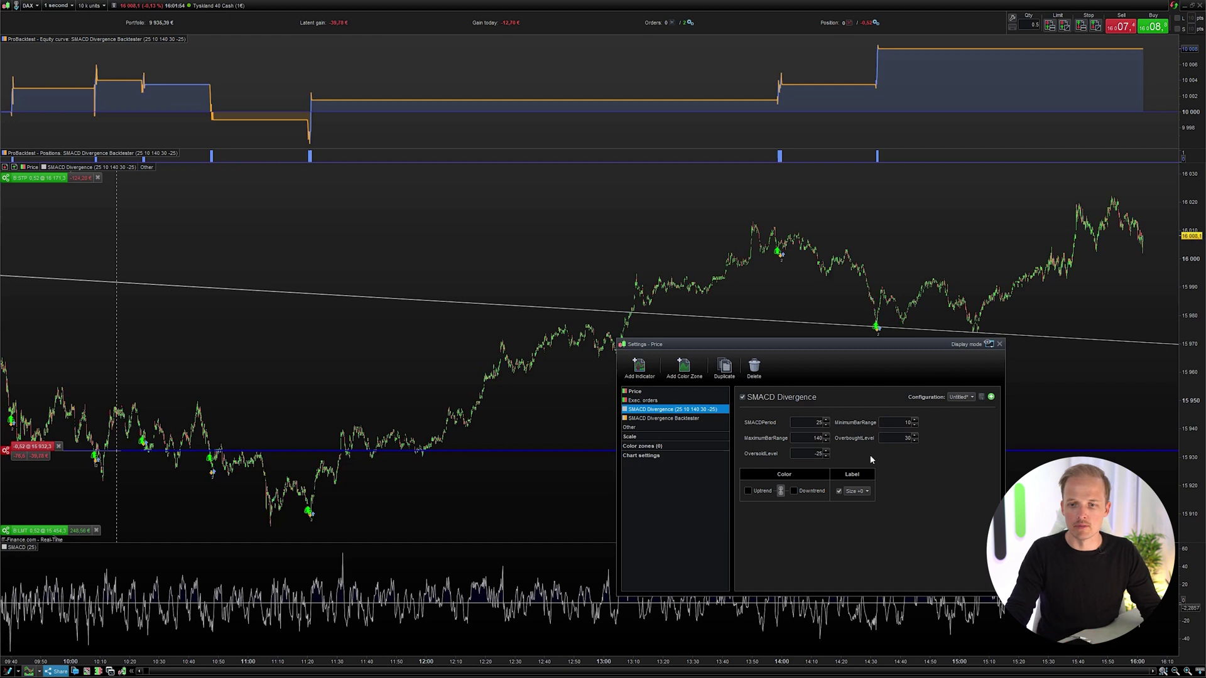
click(999, 344)
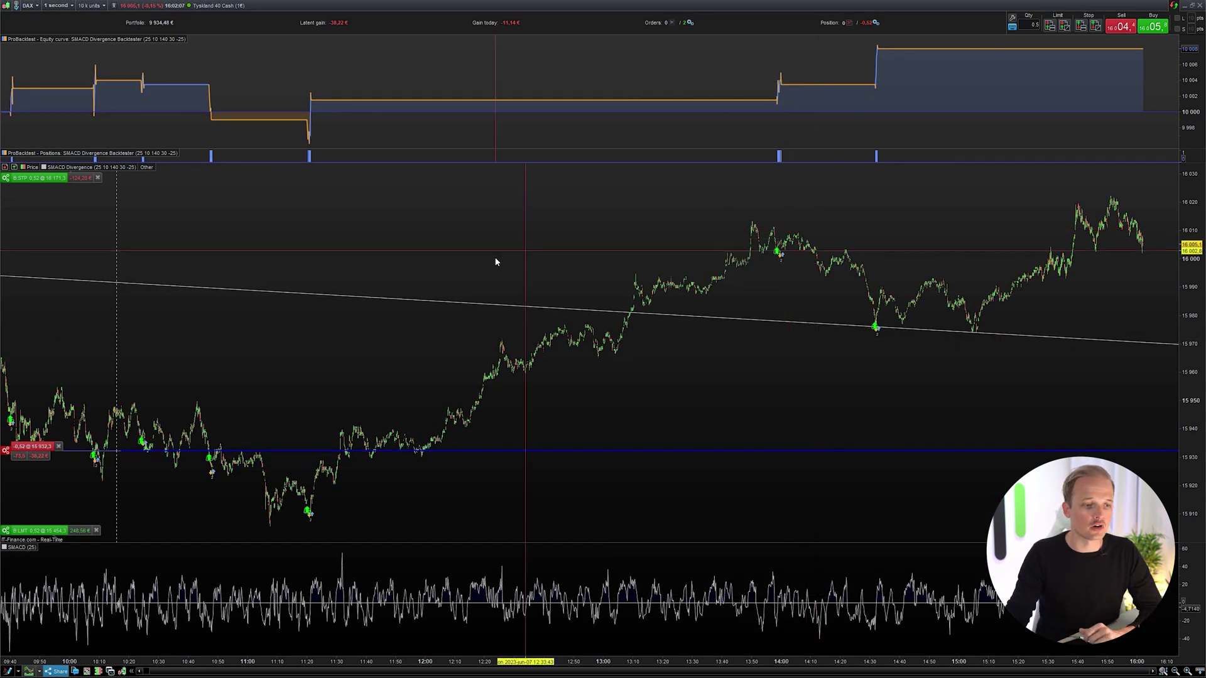
Remove the ProBacktest equity curve and positions panels and the SMACD panel from the chart.
click(110, 39)
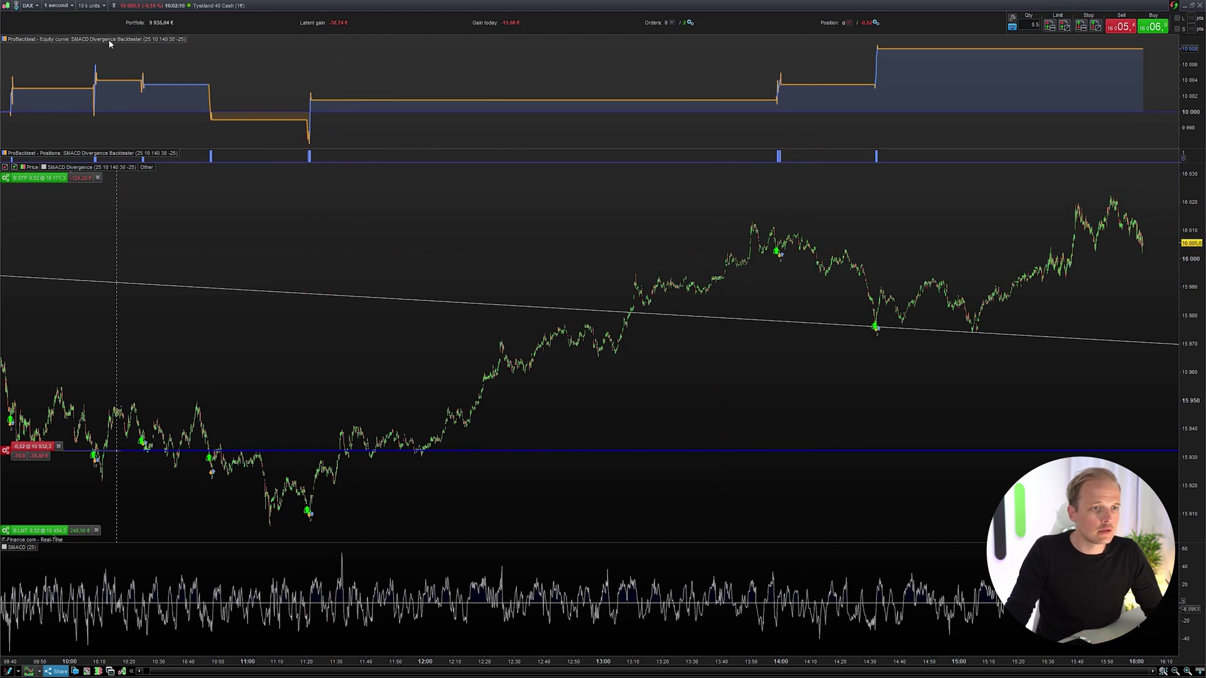
key(Delete)
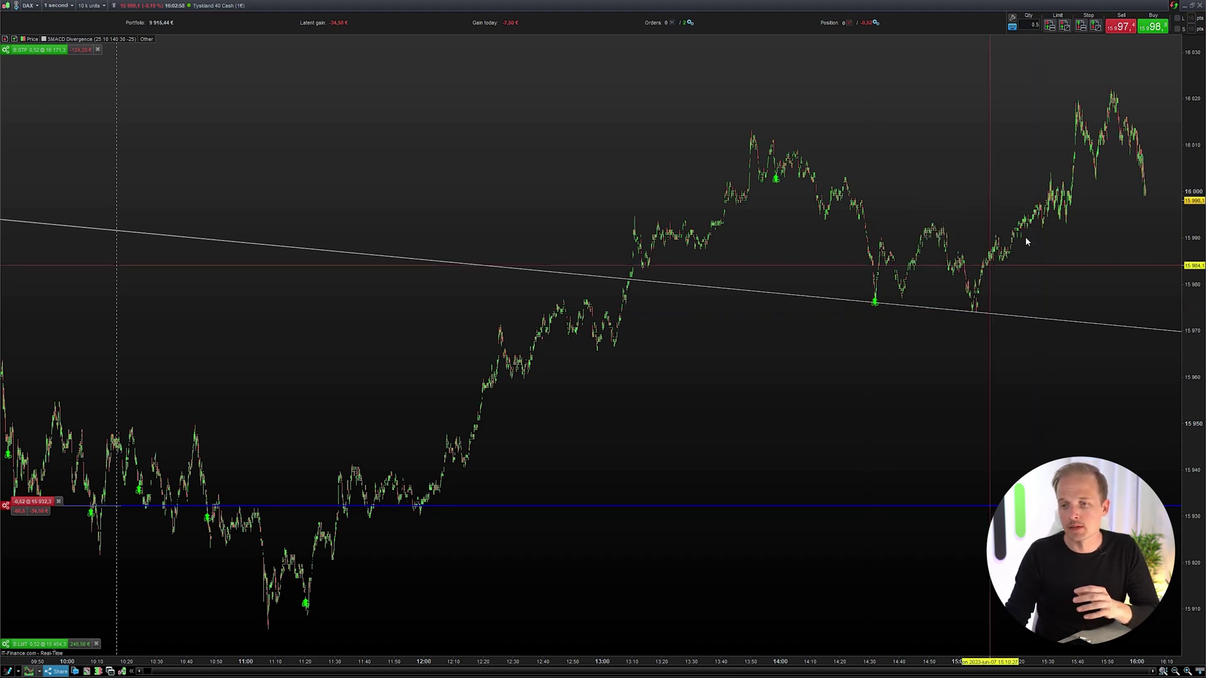
Examine the buy divergence signal around 14:32 on the trend line and the price movement that follows it.
scroll(858, 363, up, 2)
scroll(858, 363, up, 8)
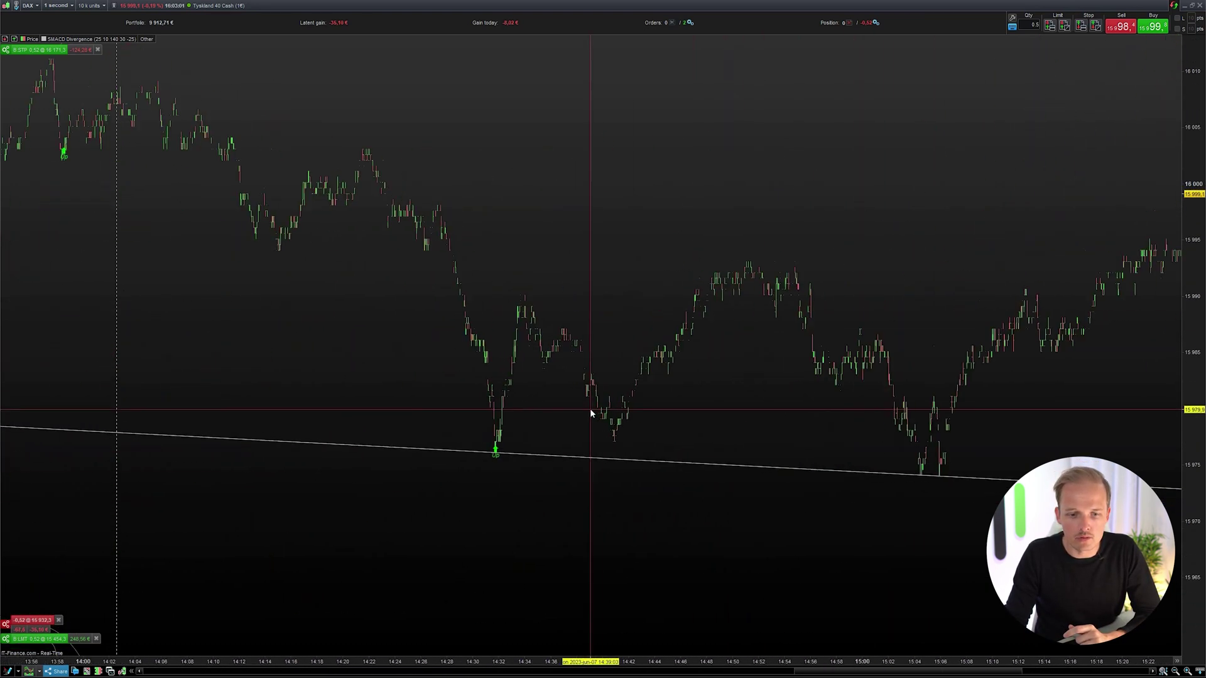
scroll(496, 463, down, 3)
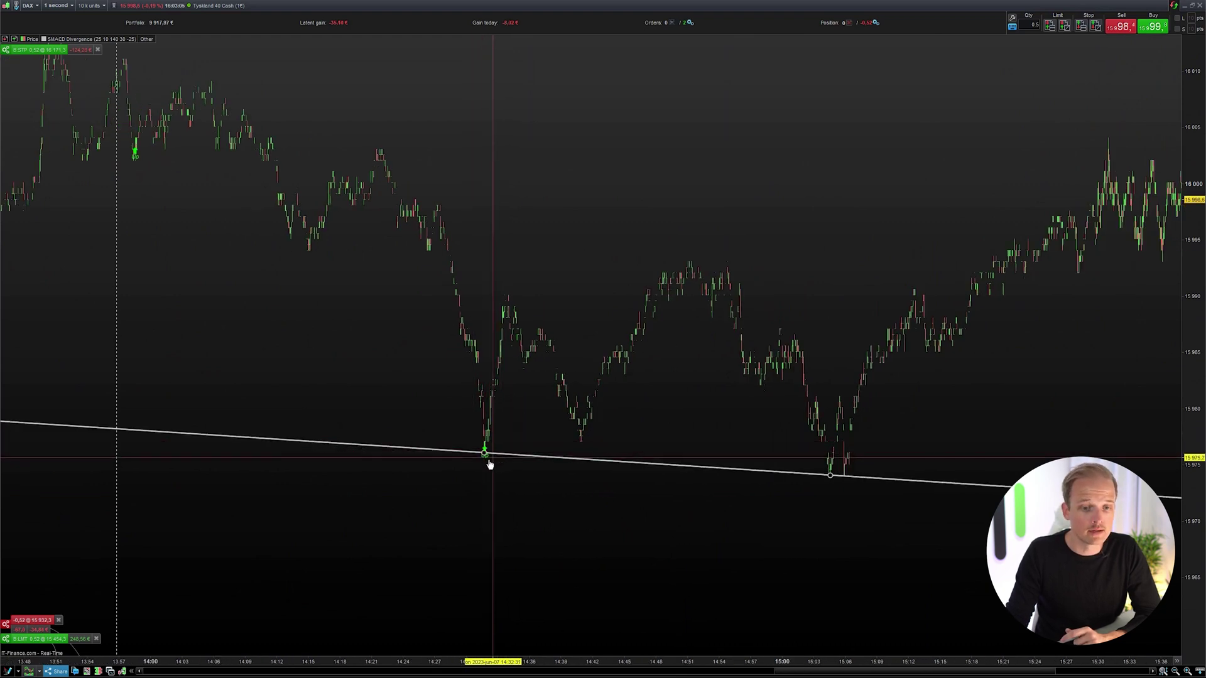
scroll(485, 455, up, 3)
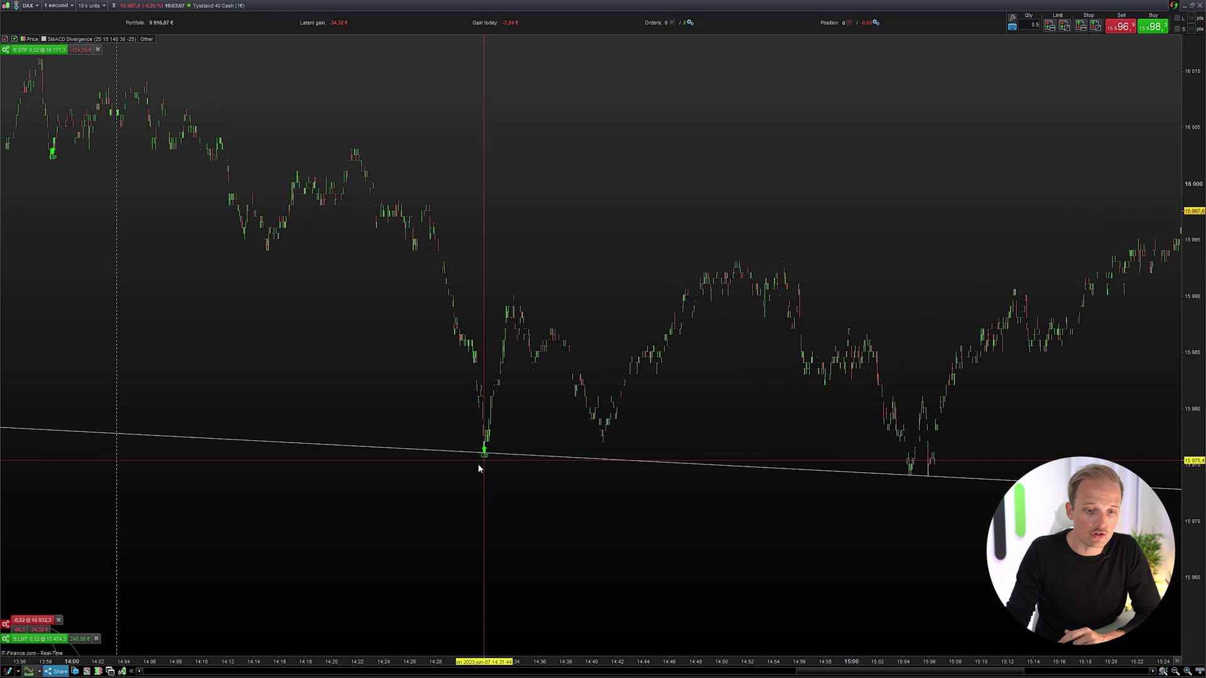
scroll(484, 458, down, 5)
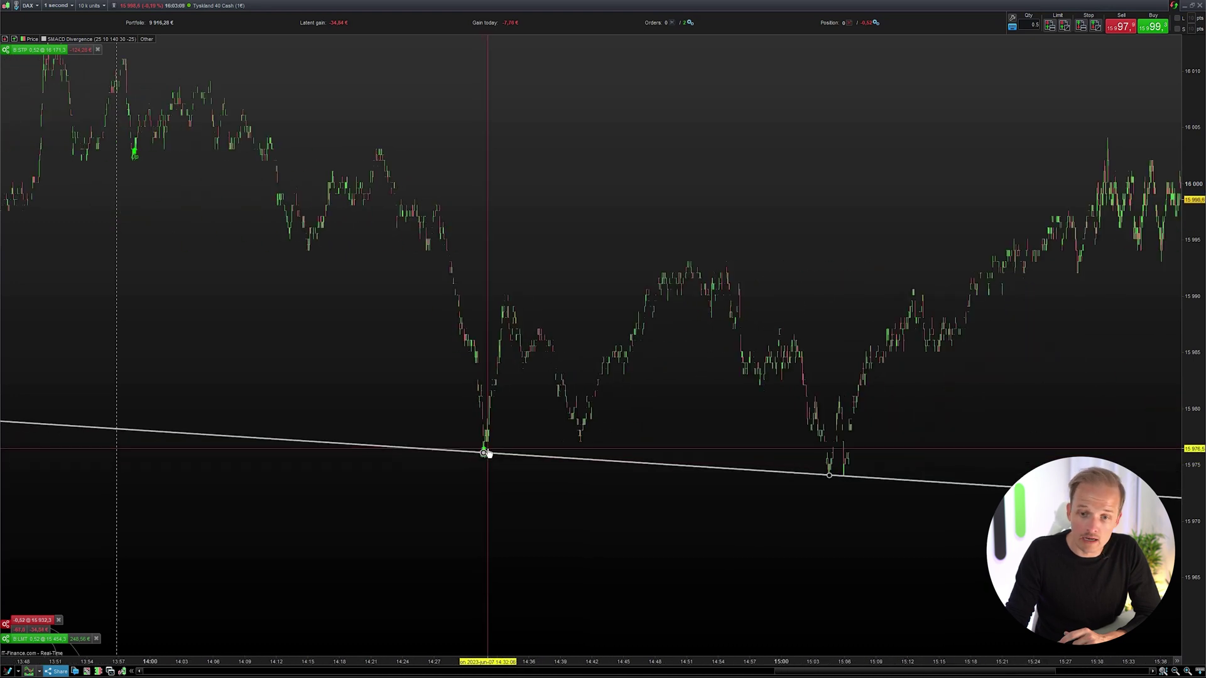
scroll(489, 455, down, 1)
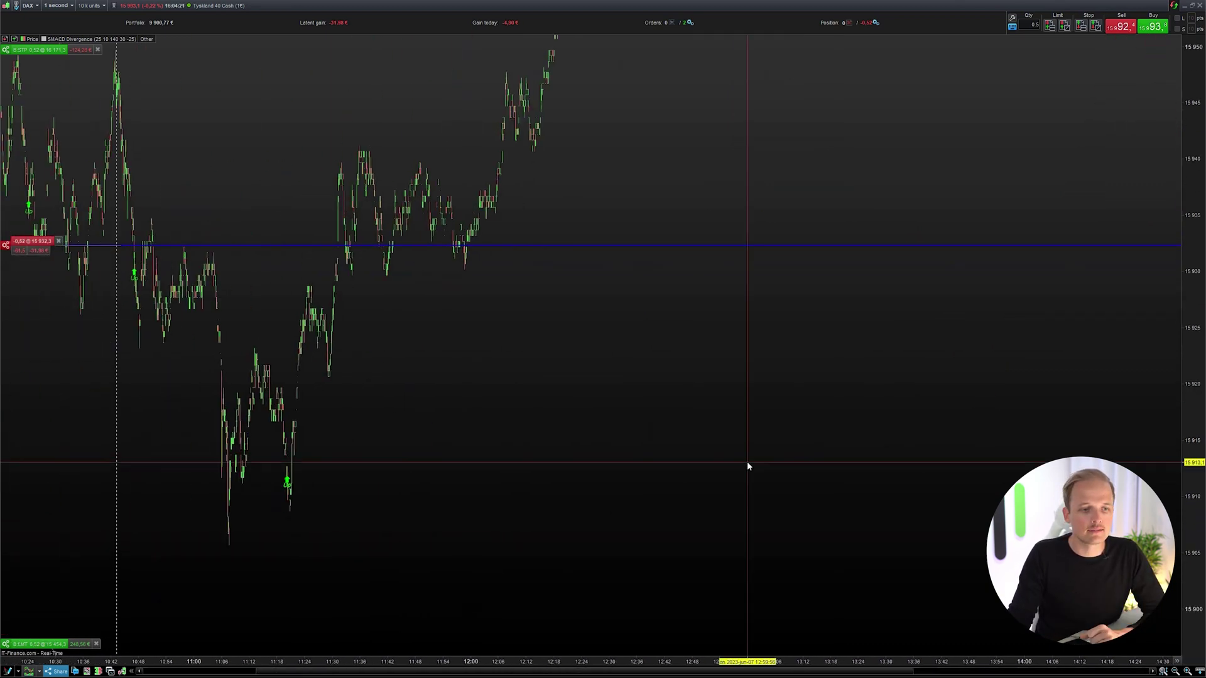
Examine the earlier buy divergence signals between about 10:00 and 11:20 and how price reacts after each one.
scroll(403, 514, up, 3)
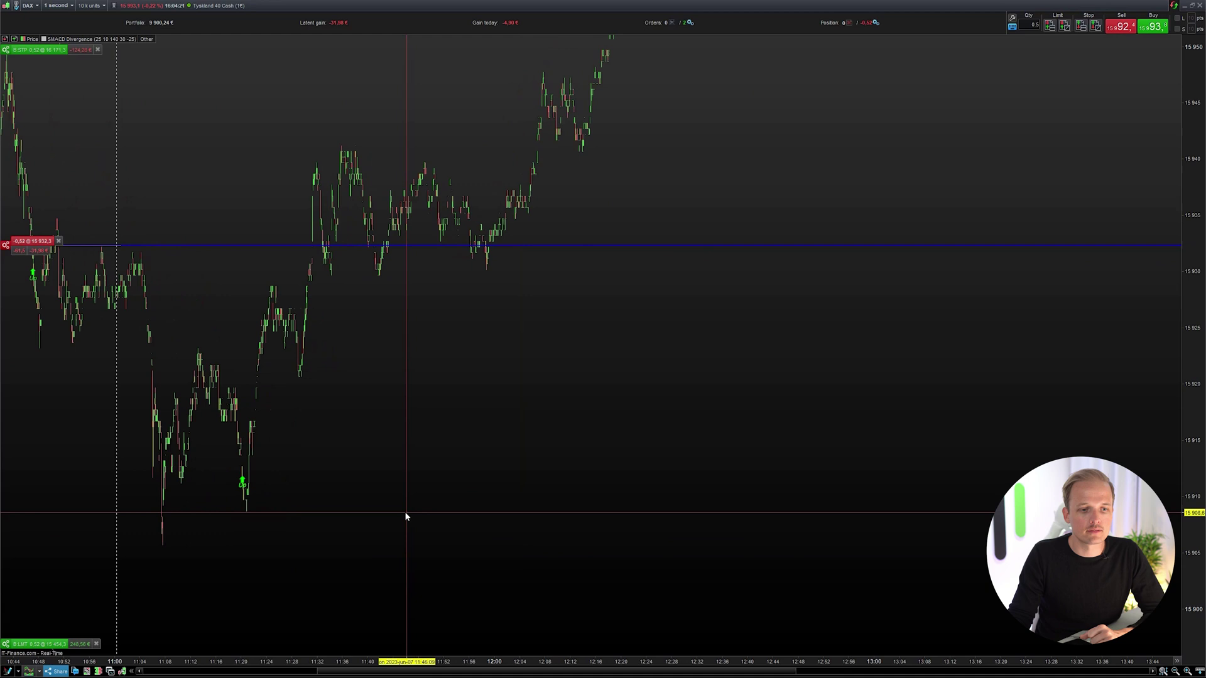
scroll(374, 522, up, 5)
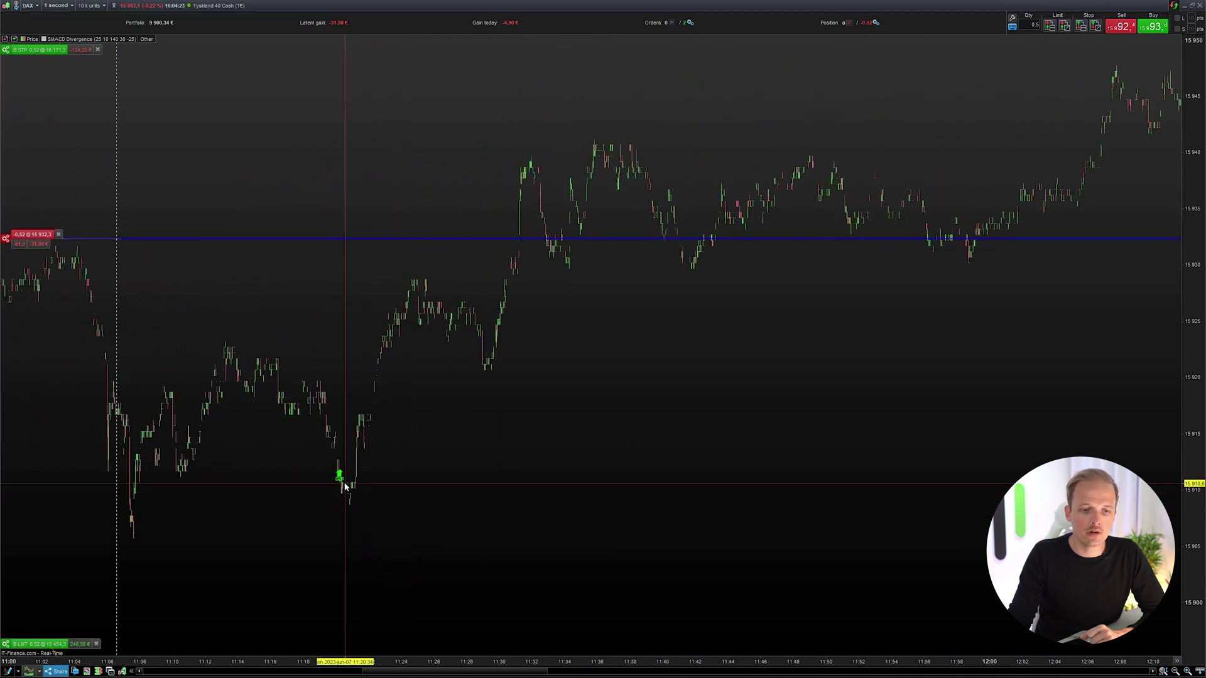
scroll(502, 502, up, 2)
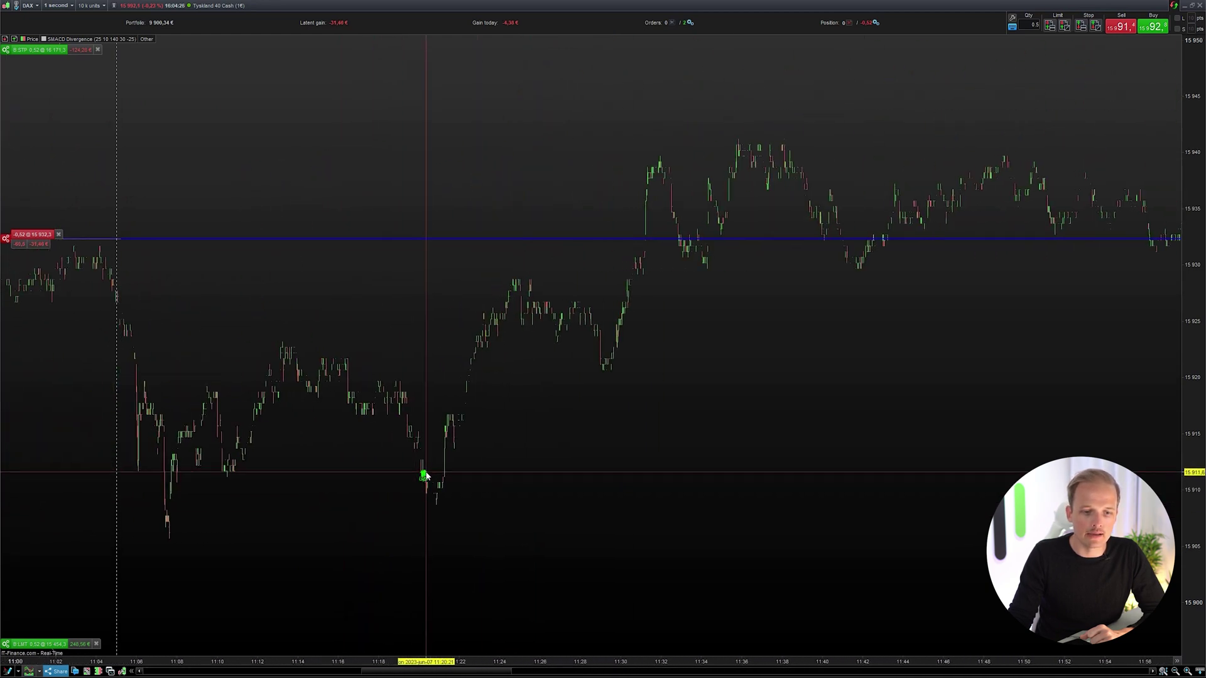
scroll(591, 530, down, 3)
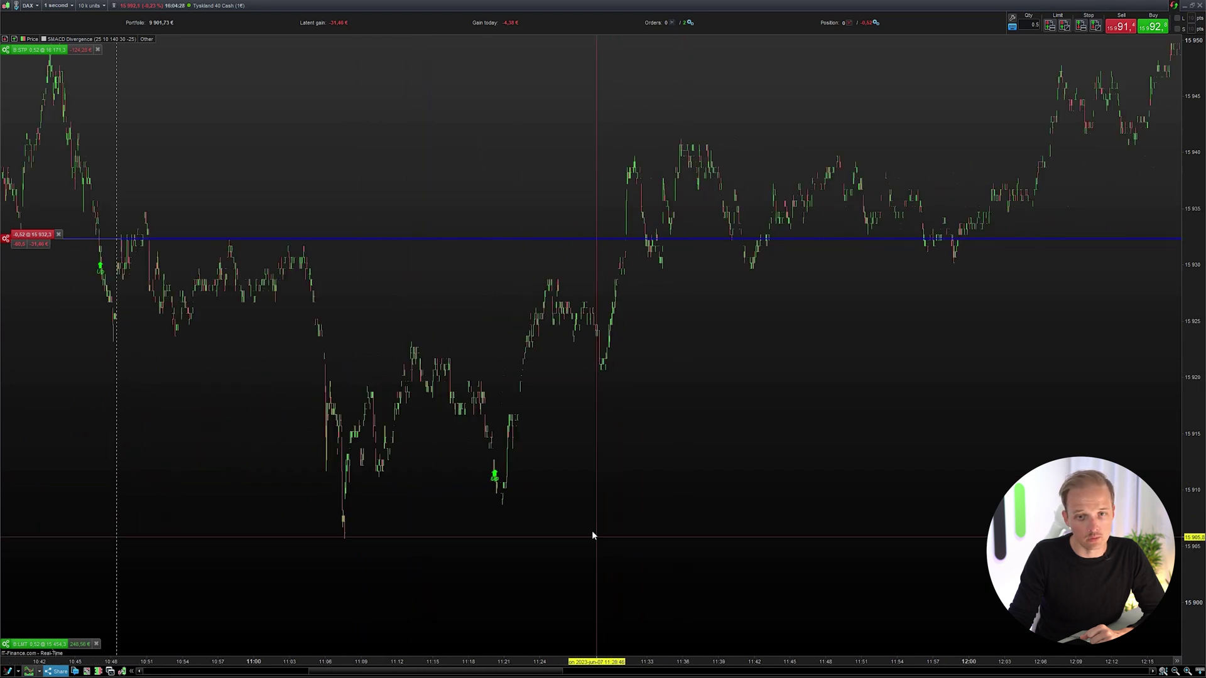
scroll(569, 479, left, 5)
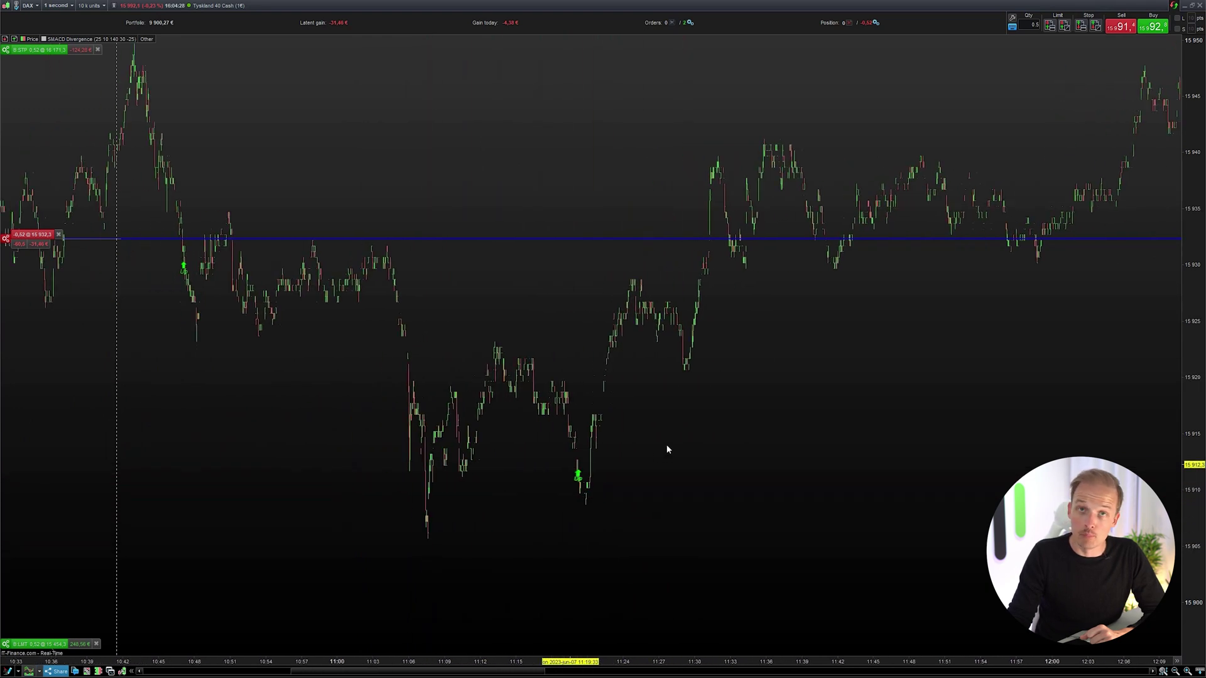
scroll(525, 389, left, 2)
scroll(525, 390, up, 5)
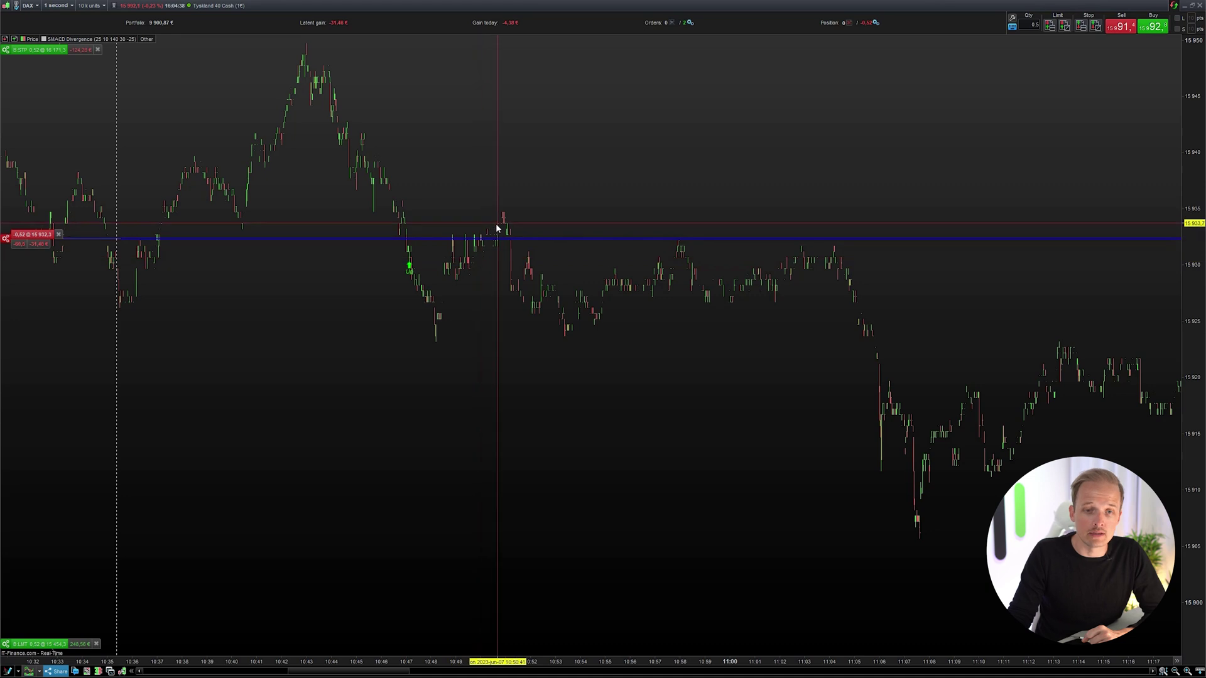
scroll(484, 257, down, 5)
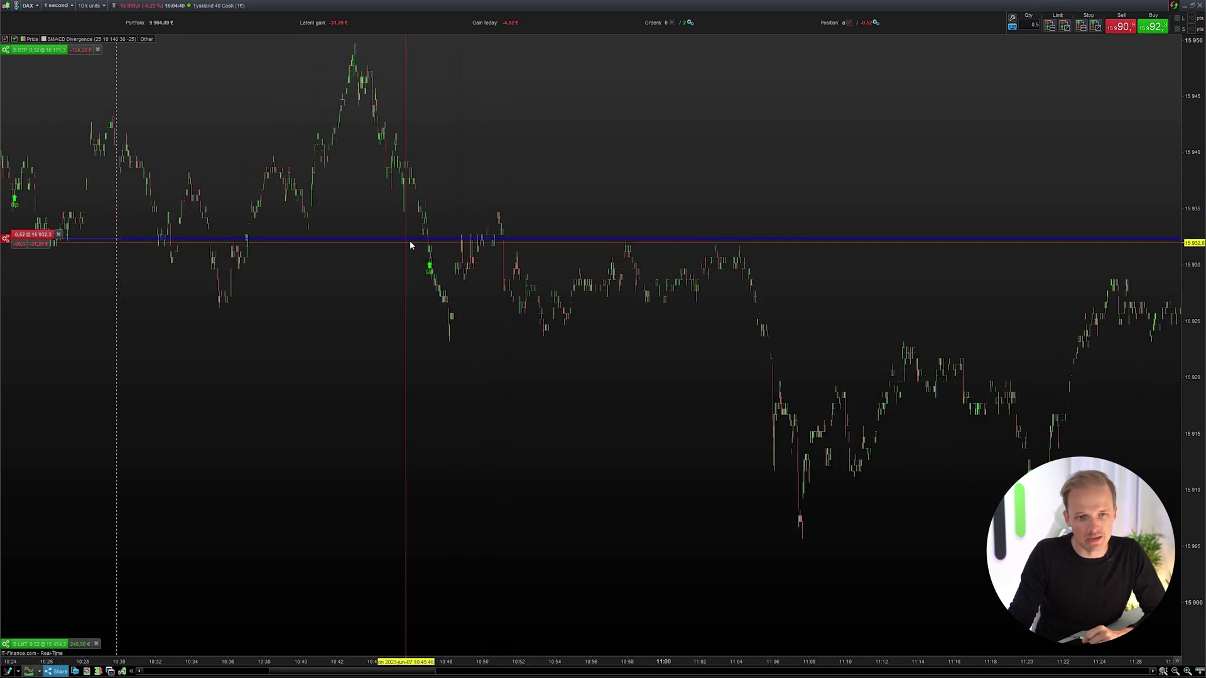
drag(368, 318, 496, 280)
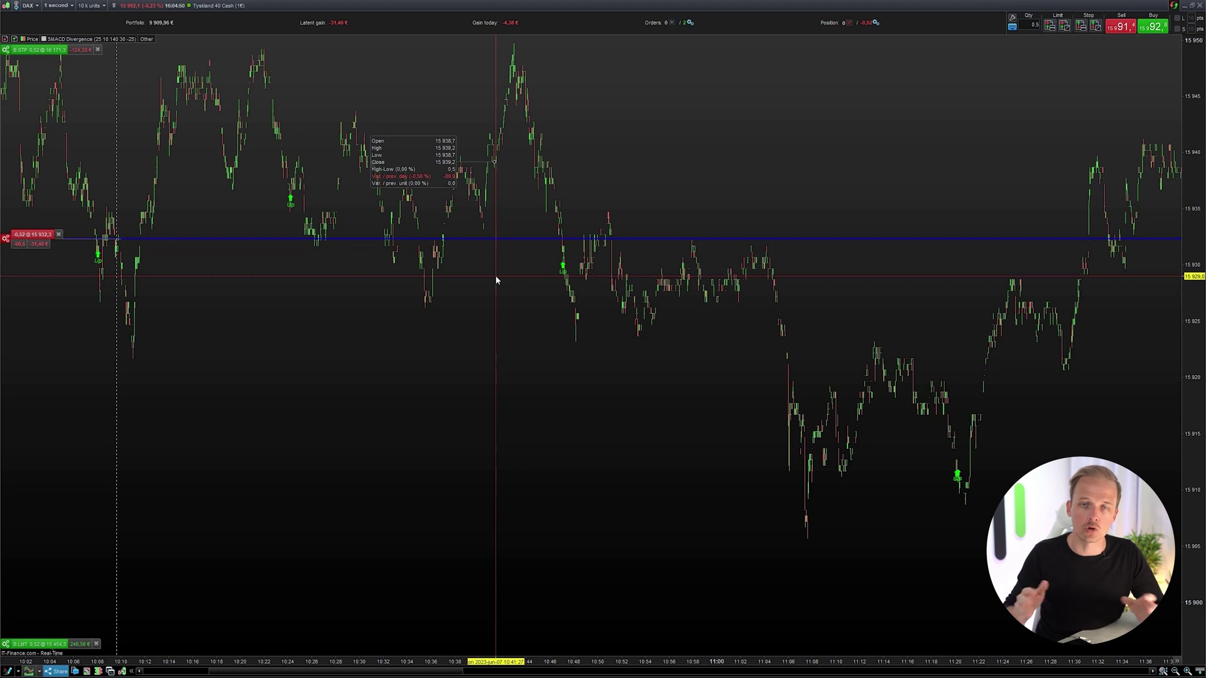
drag(494, 275, 557, 372)
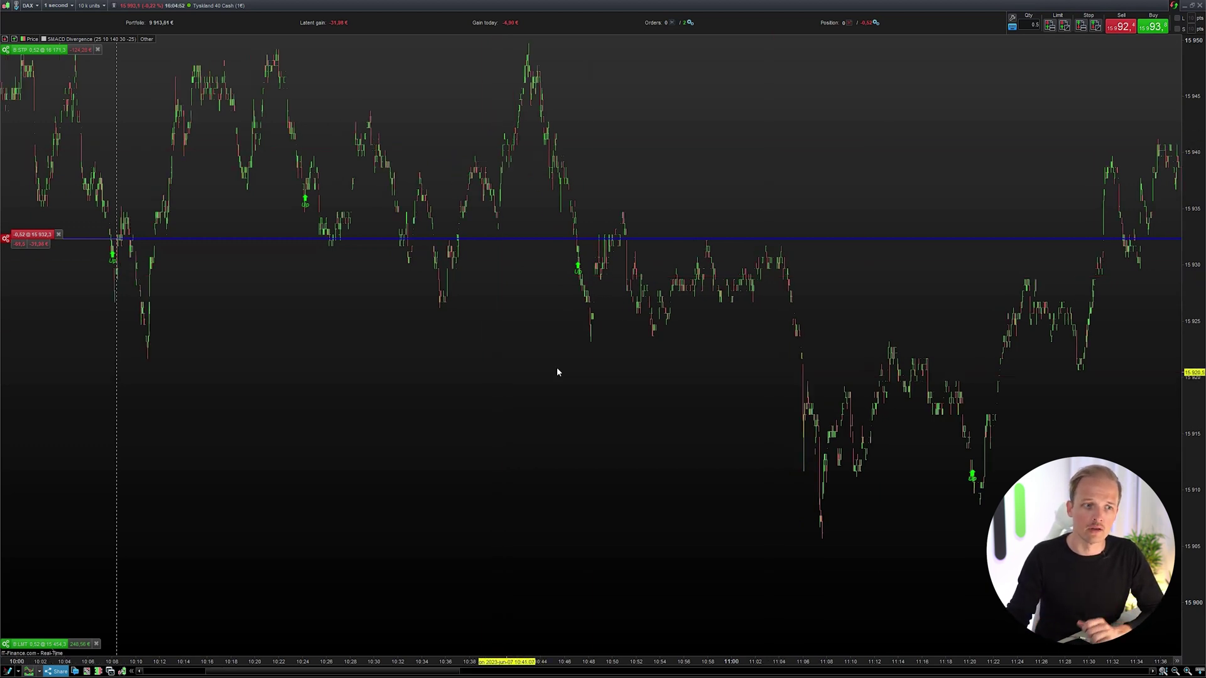